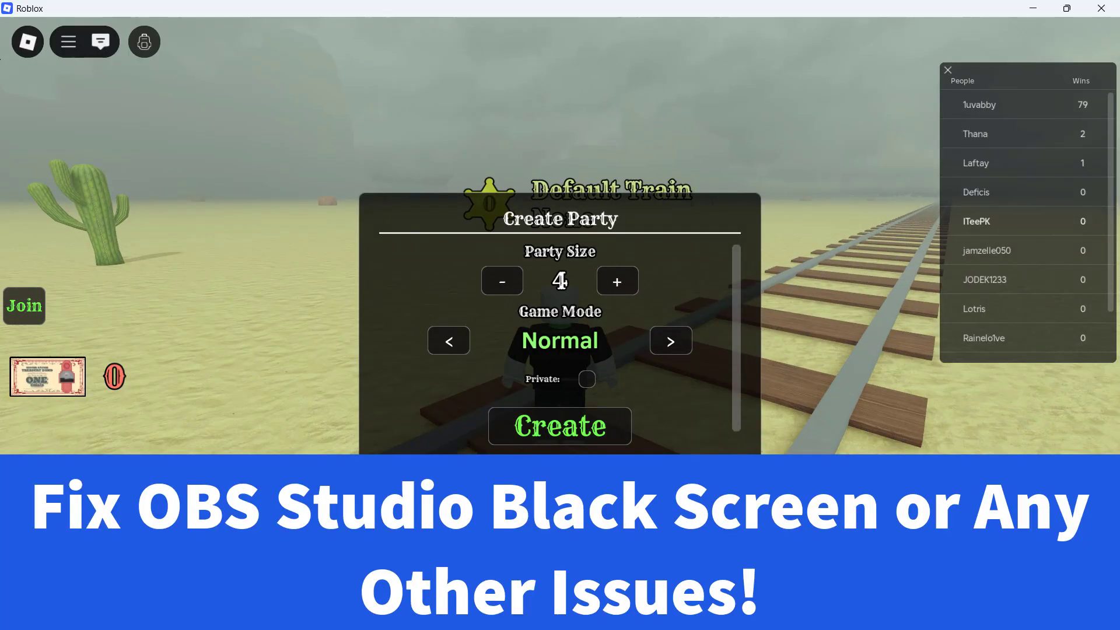
Switch to OBS Studio and select Speaker (Realtek(R) Audio) as second desktop audio and the Intel Smart Sound Microphone Array as Mic/Auxiliary Audio.
left_click(572, 415)
left_click(1033, 8)
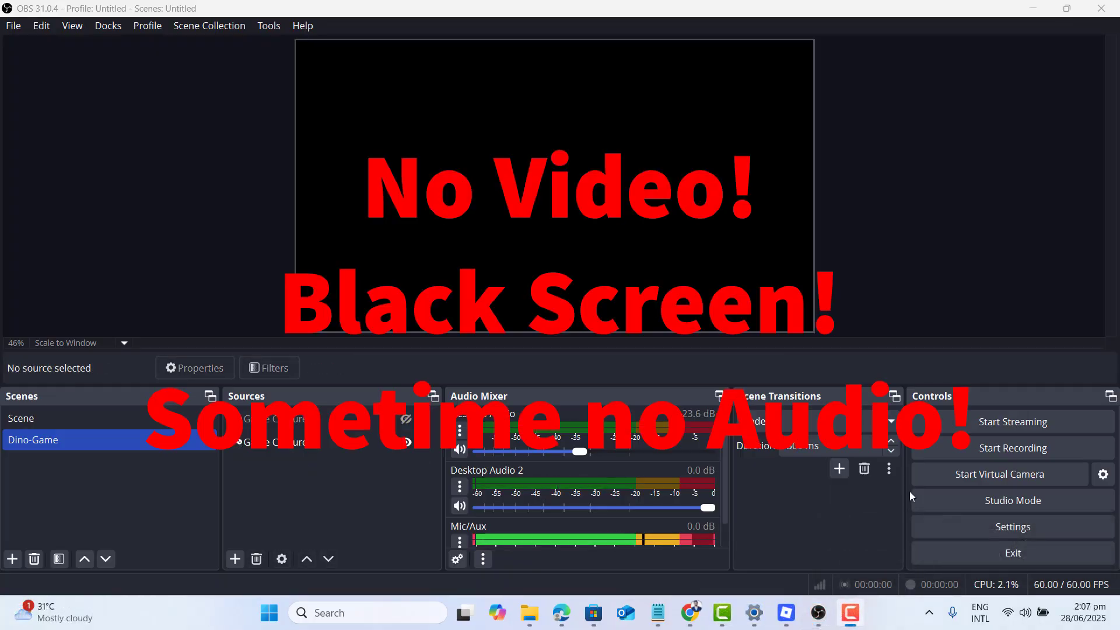
left_click(969, 526)
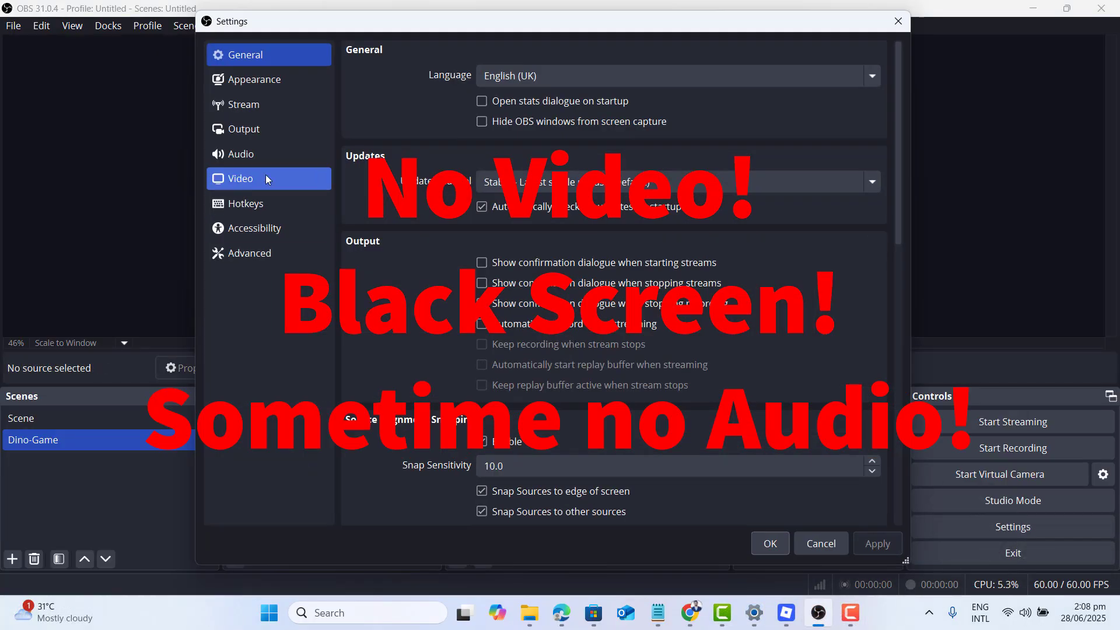
left_click(283, 156)
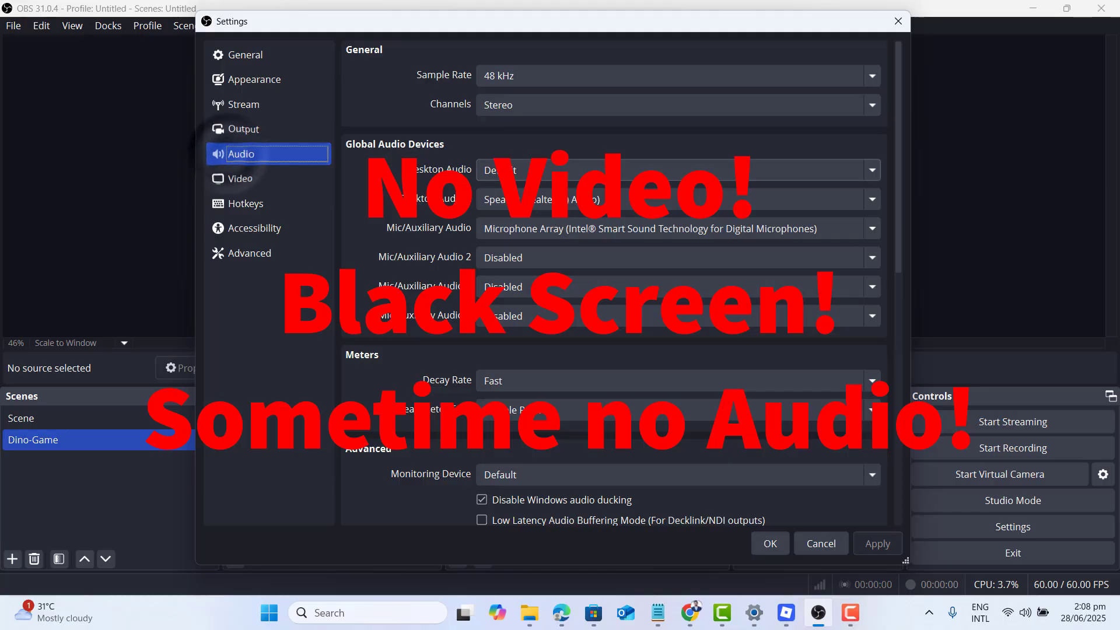
left_click(509, 171)
left_click(516, 200)
left_click(516, 199)
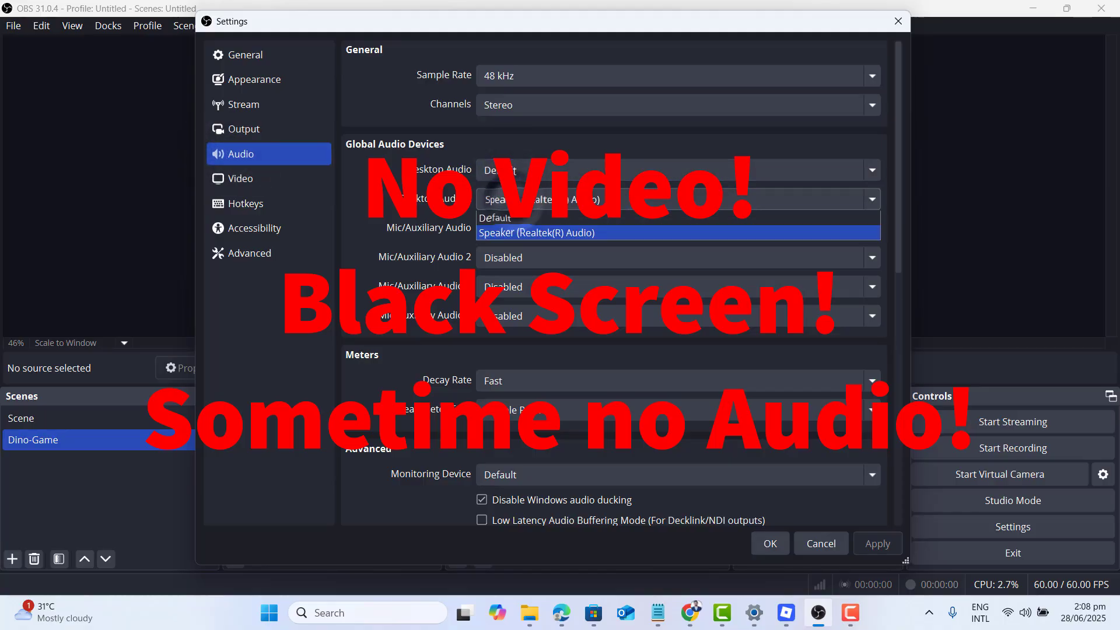
left_click(531, 248)
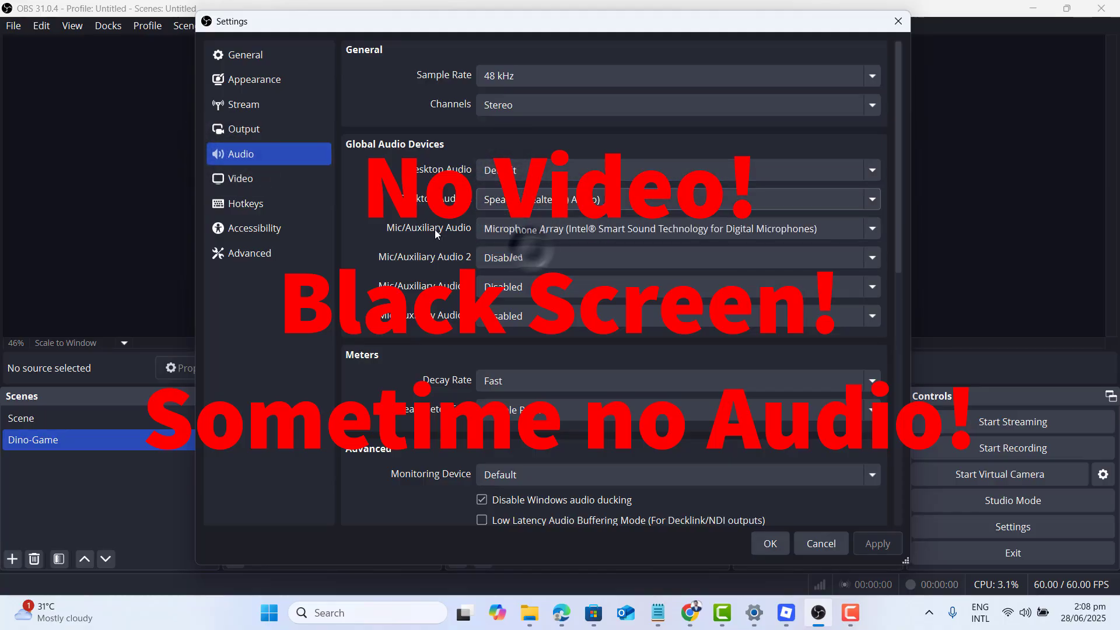
left_click(521, 229)
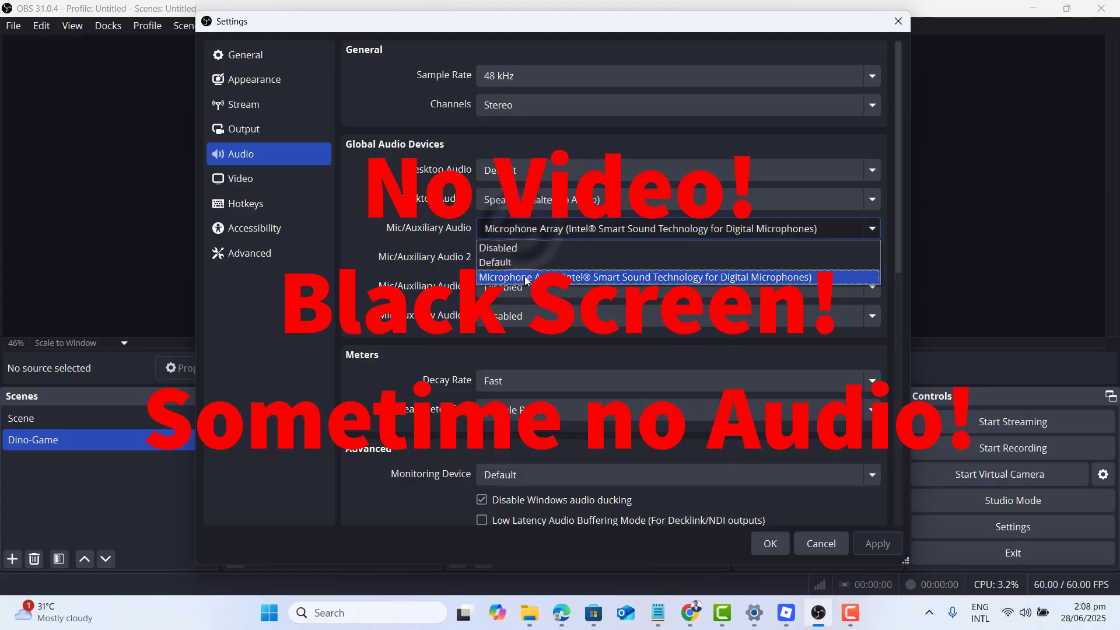
left_click(561, 278)
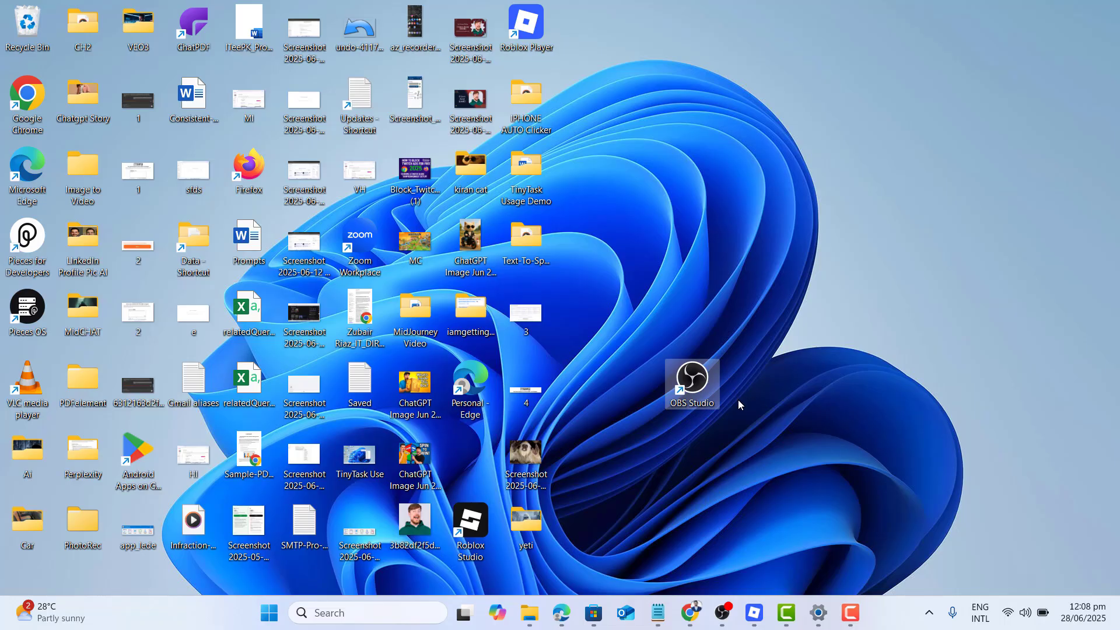
Set the OBS Studio desktop shortcut's compatibility to run the program as an administrator and accept the properties.
right_click(708, 380)
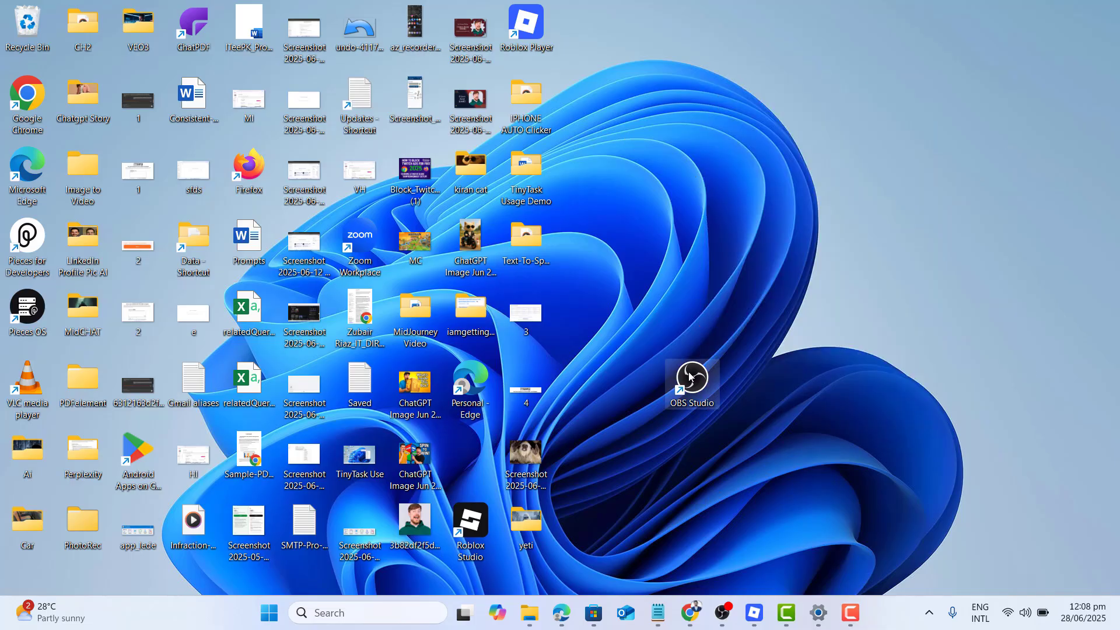
right_click(690, 376)
left_click(729, 360)
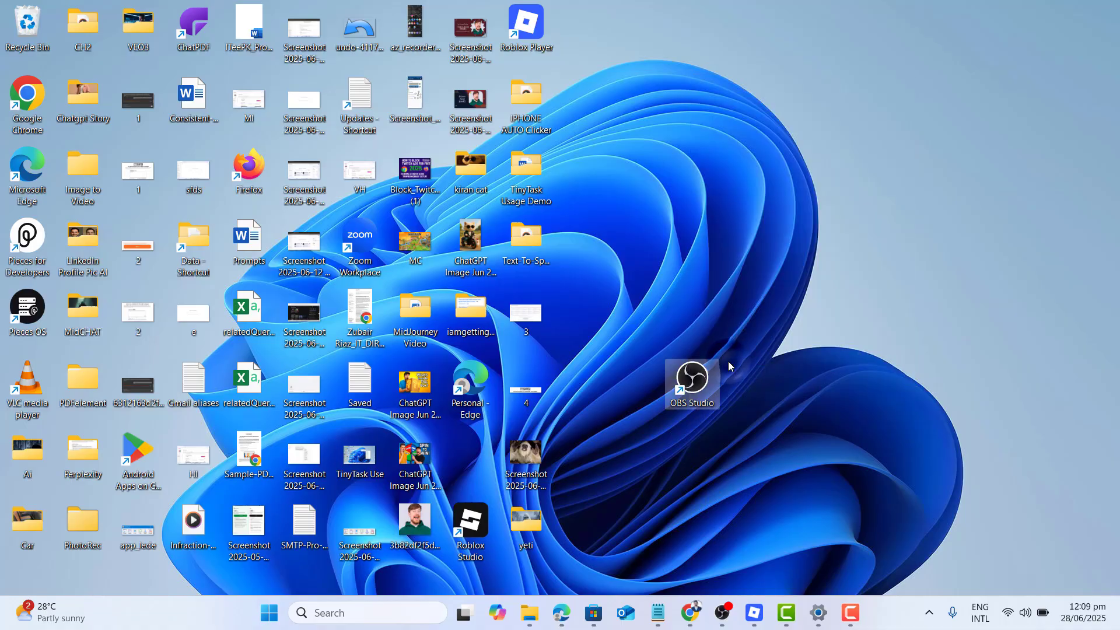
left_click(735, 361)
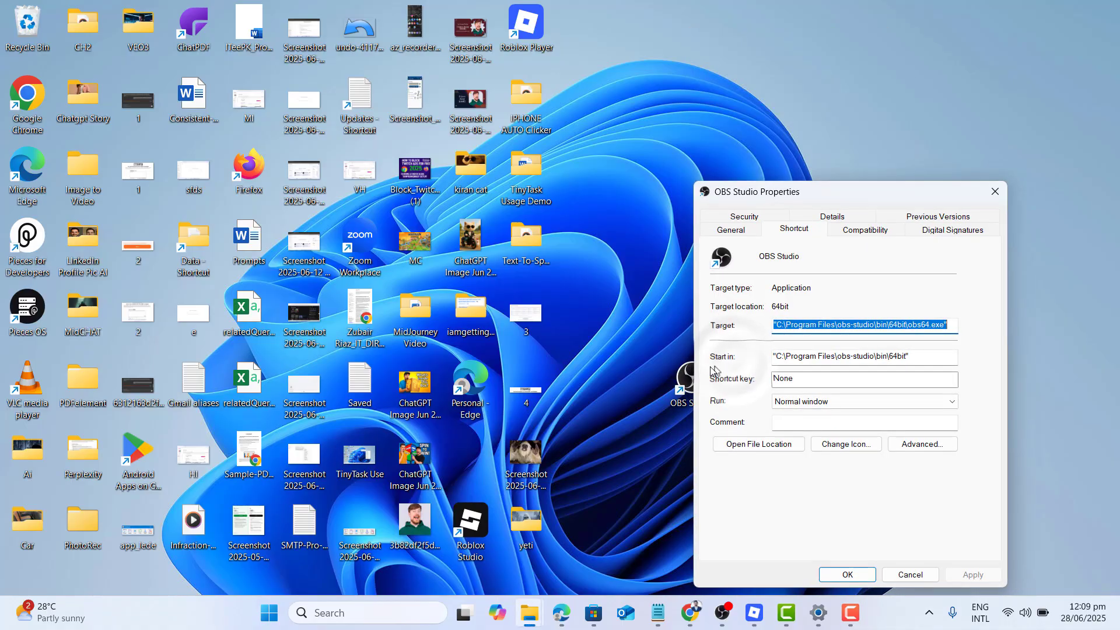
left_click(881, 239)
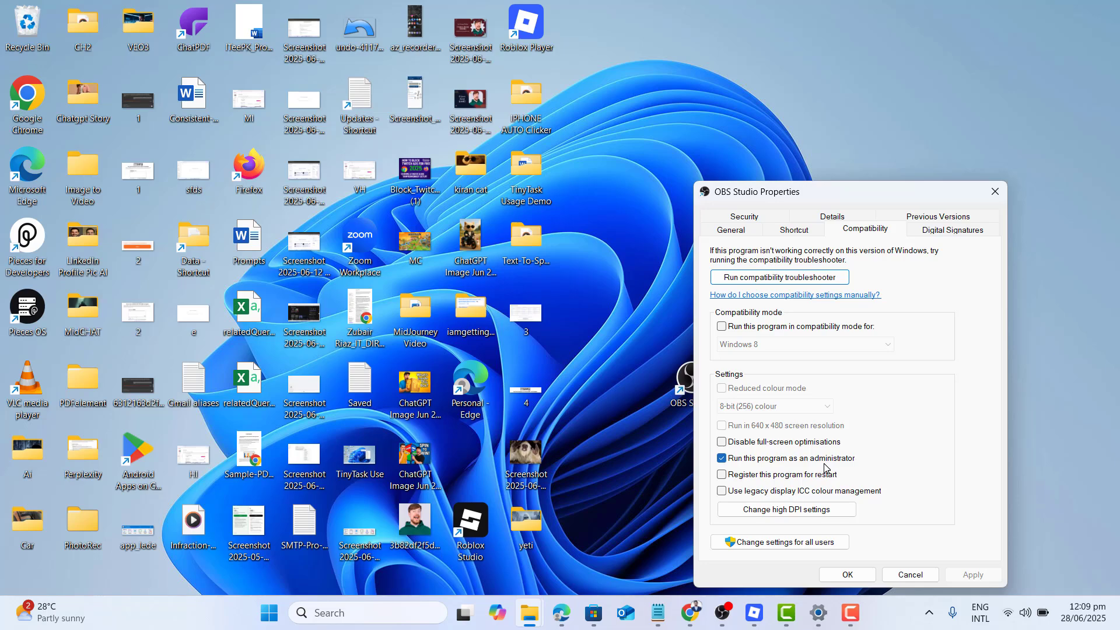
left_click(847, 574)
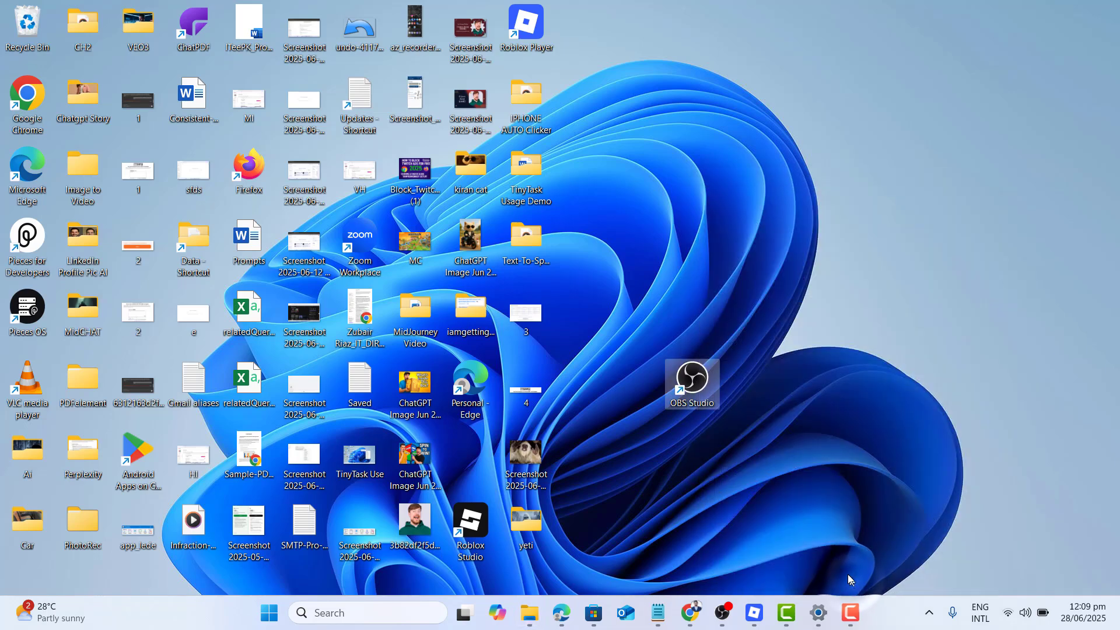
Launch OBS Studio from its desktop shortcut.
right_click(708, 395)
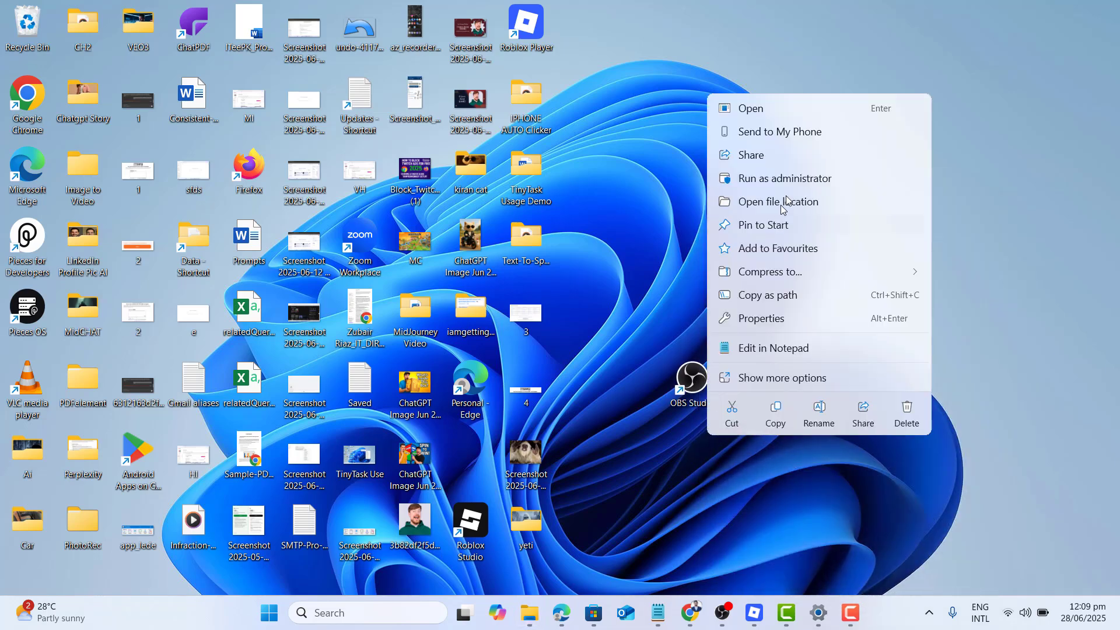
left_click(646, 234)
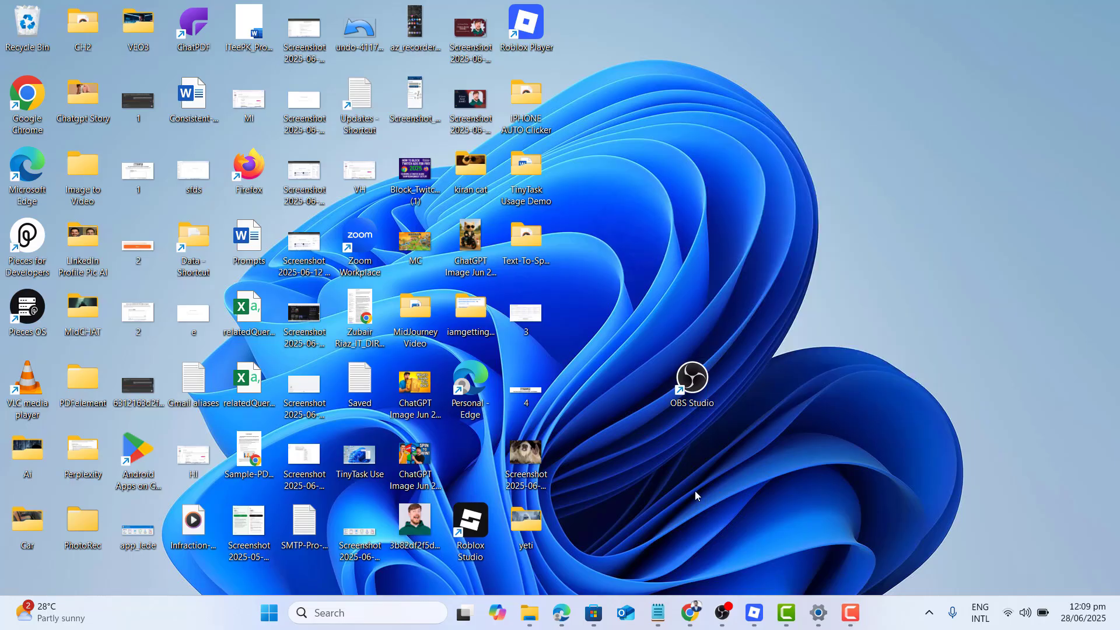
double_click(703, 394)
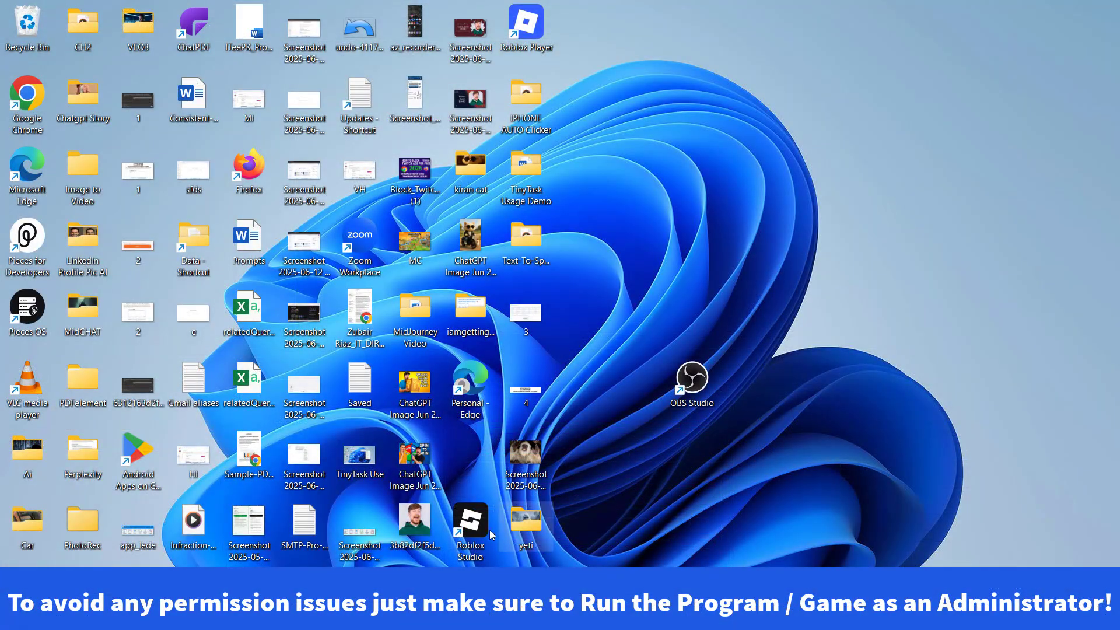
Move the Roblox Studio shortcut to an empty desktop area beside OBS Studio and run it as administrator.
left_click_drag(492, 535, 825, 467)
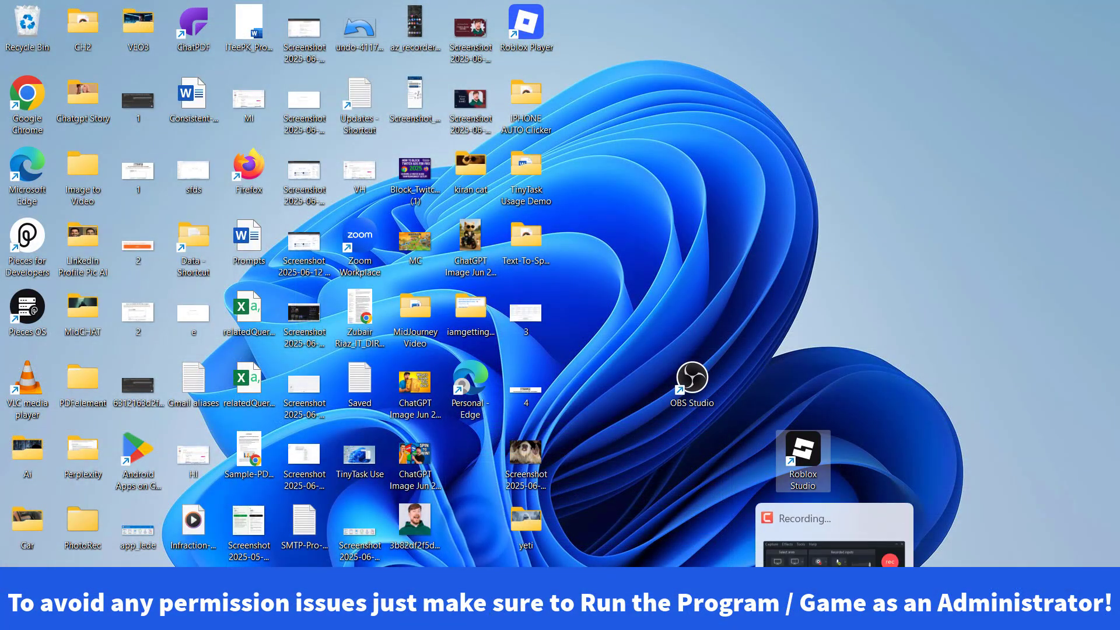
right_click(801, 459)
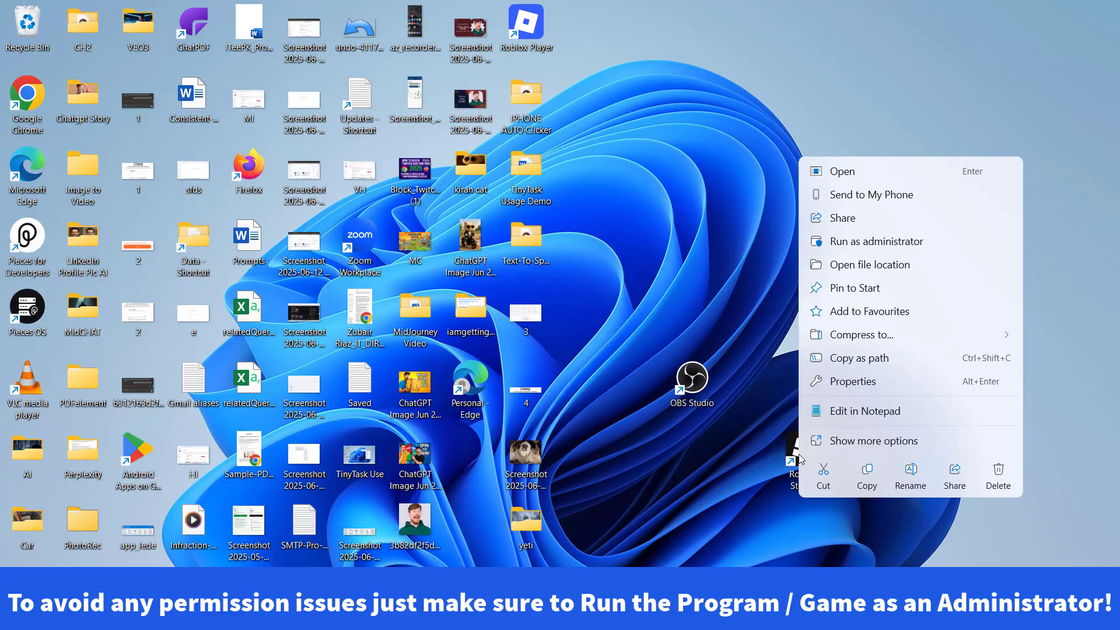
left_click(896, 242)
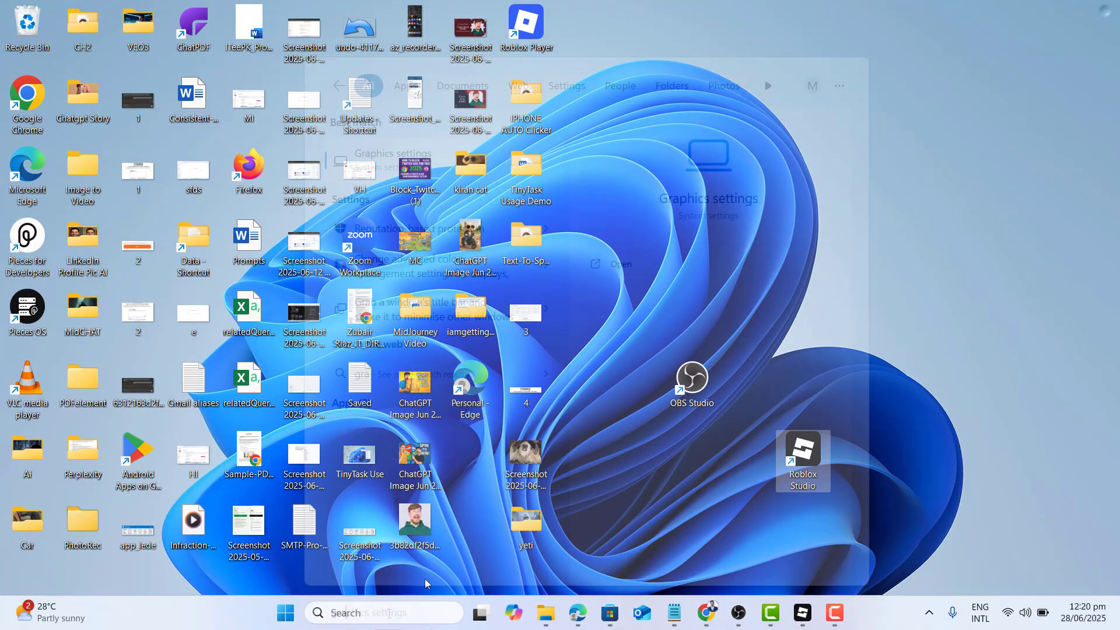
Search Windows for "graphic" and open the Graphics settings.
key("BackSpace")
type("c")
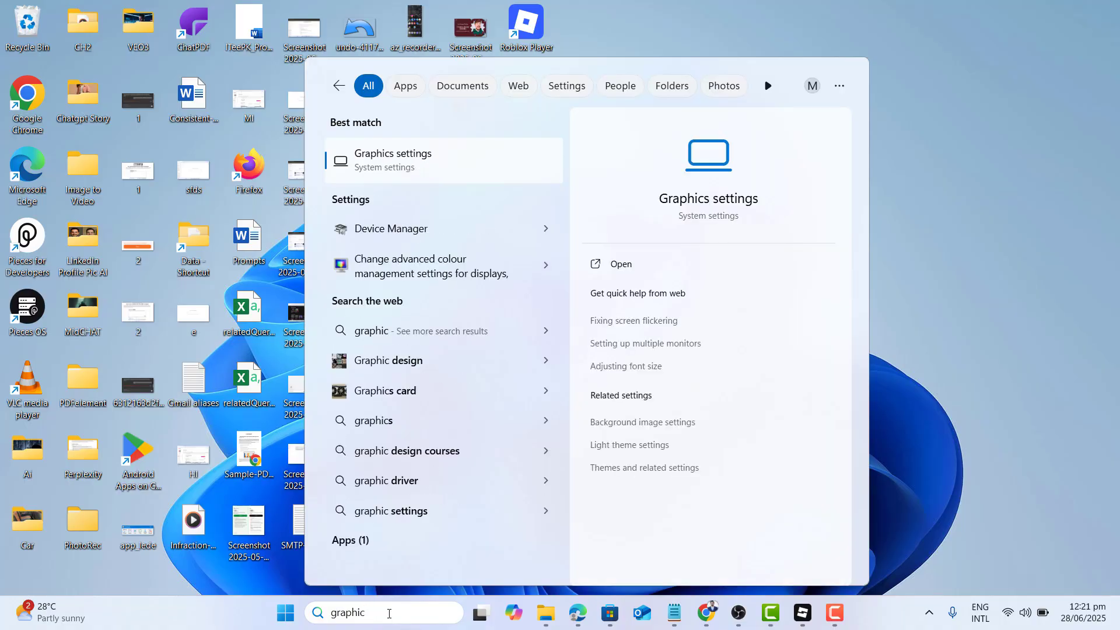
left_click(366, 171)
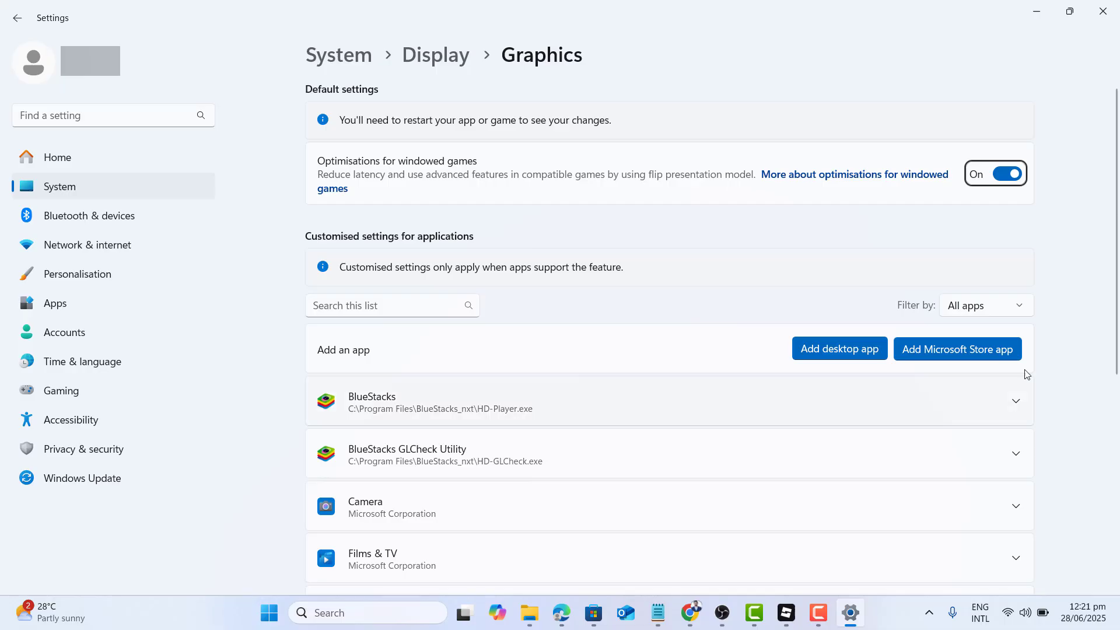
Examine the GPU preference options for OBS Studio in the customised application graphics settings.
left_click_drag(1115, 301, 1119, 442)
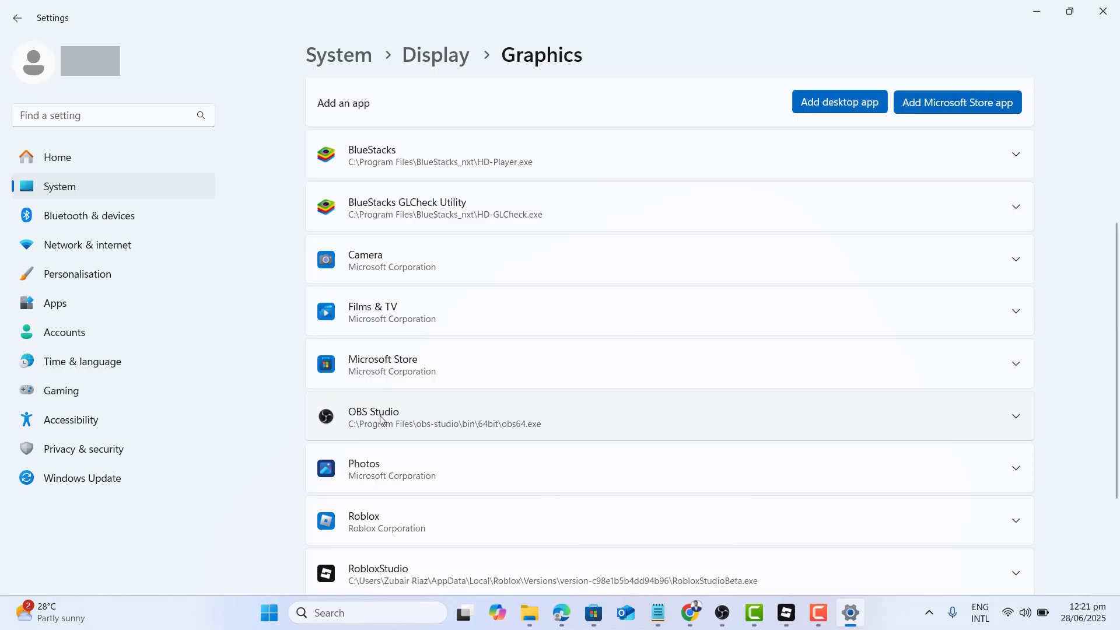
left_click(380, 417)
left_click(991, 461)
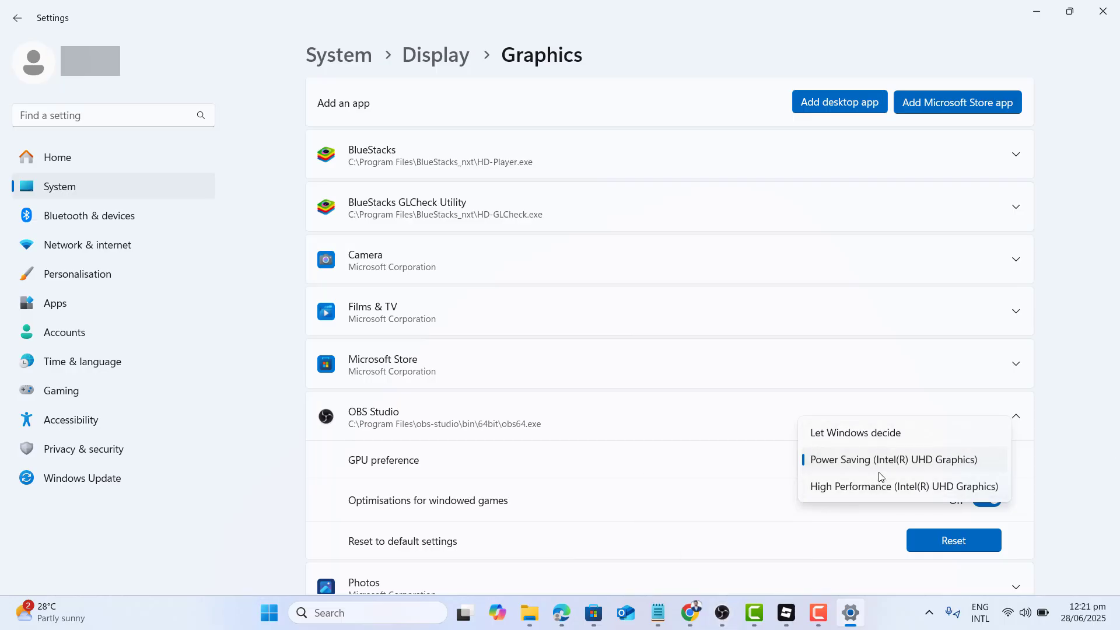
left_click(1078, 487)
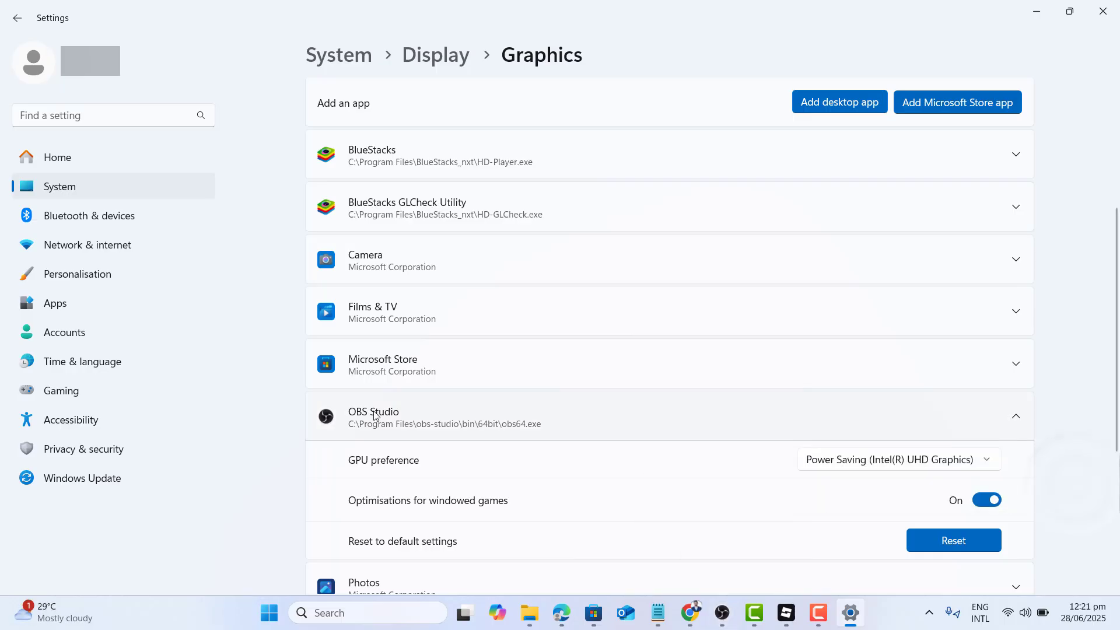
scroll(1116, 303, "up", 5)
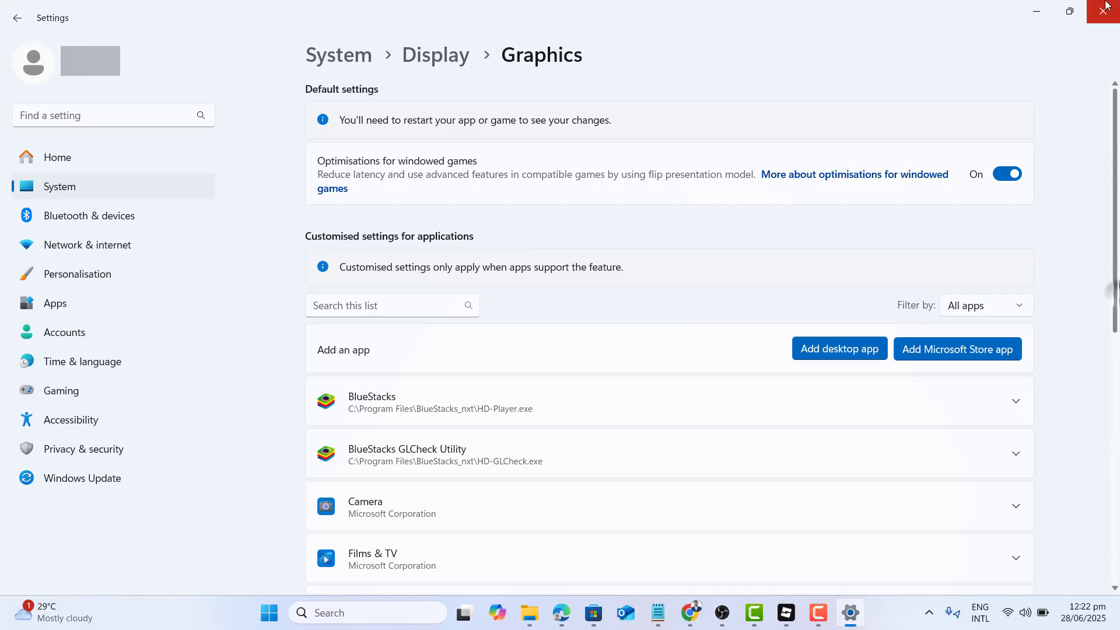
Open the file location of the OBS Studio desktop shortcut and copy its folder path.
left_click(1044, 7)
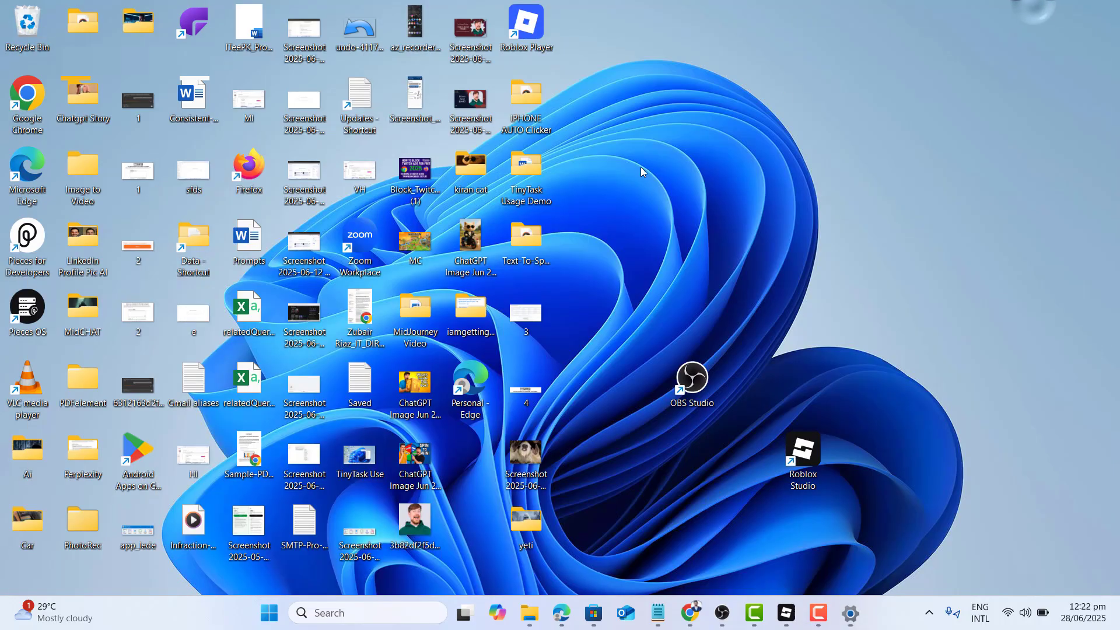
right_click(690, 375)
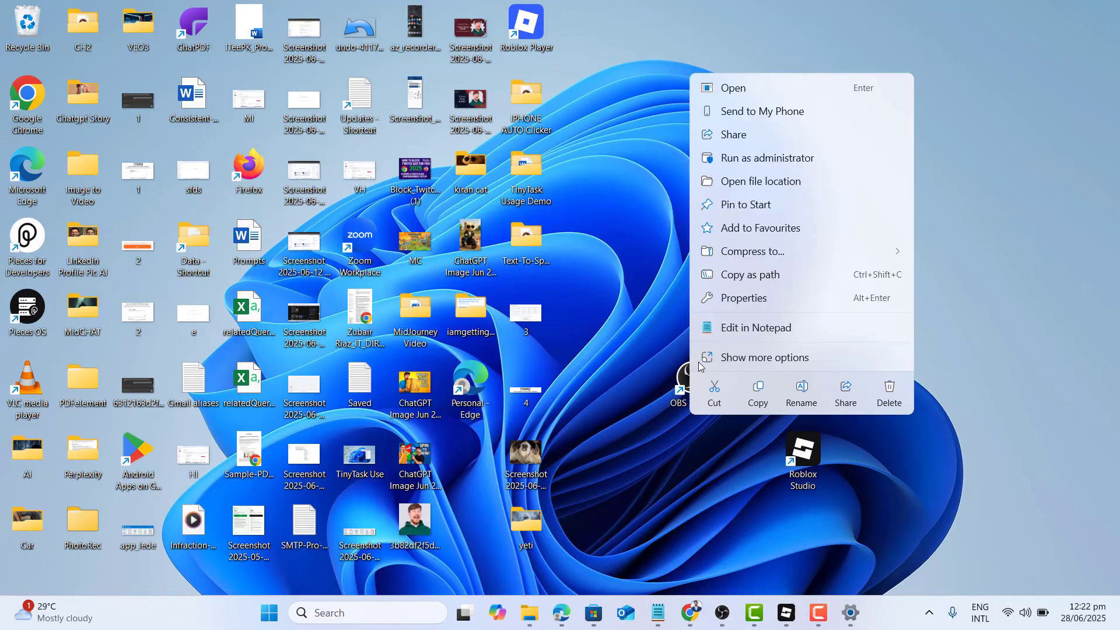
left_click(747, 358)
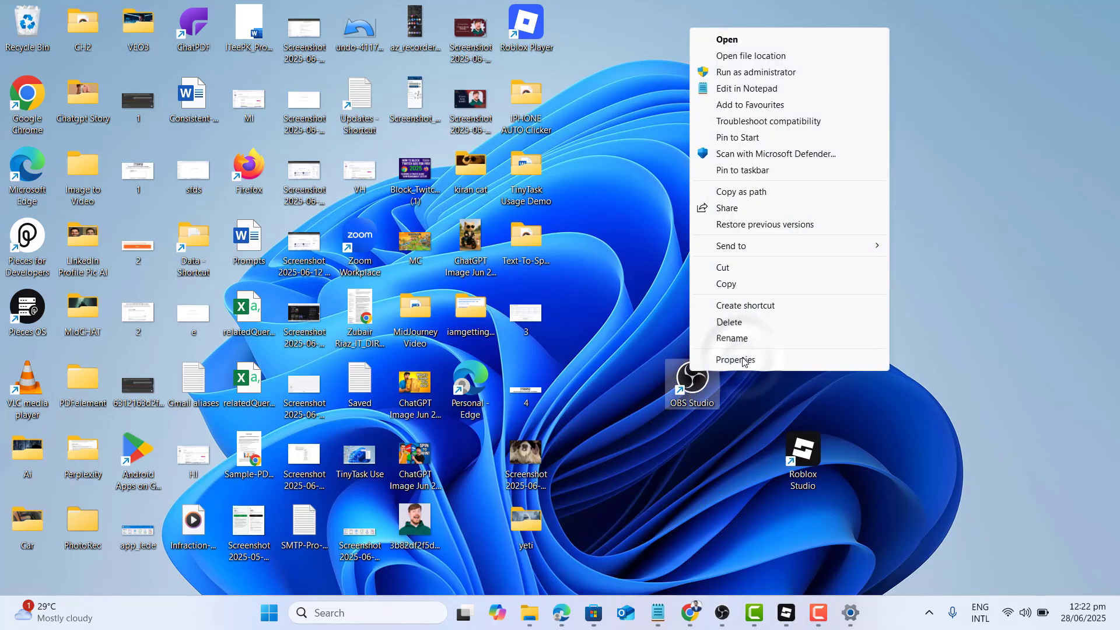
left_click(768, 60)
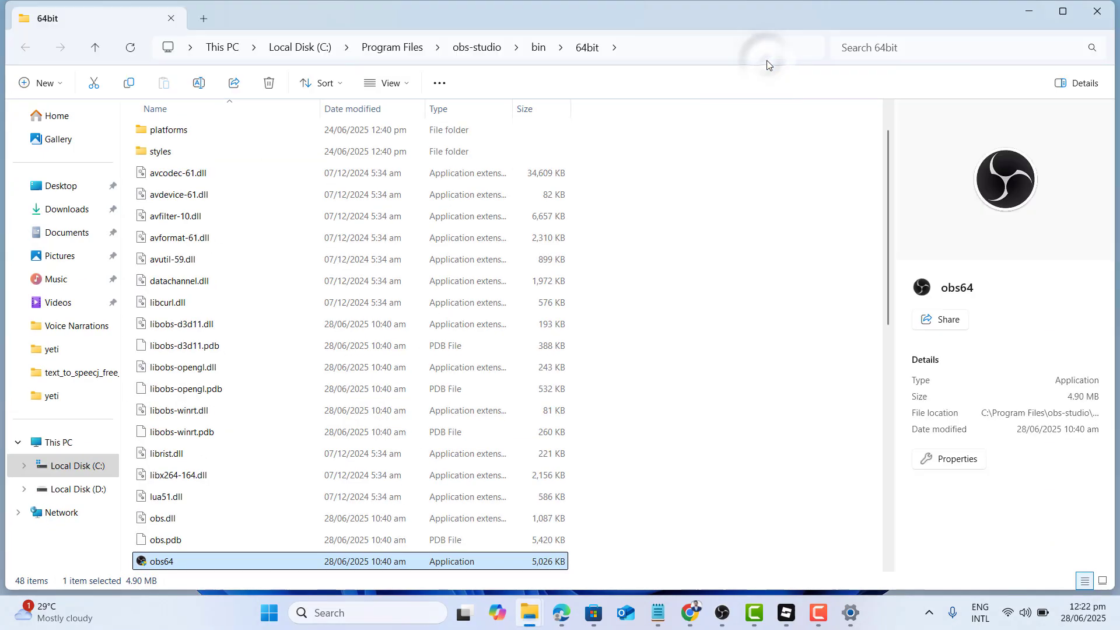
left_click(672, 48)
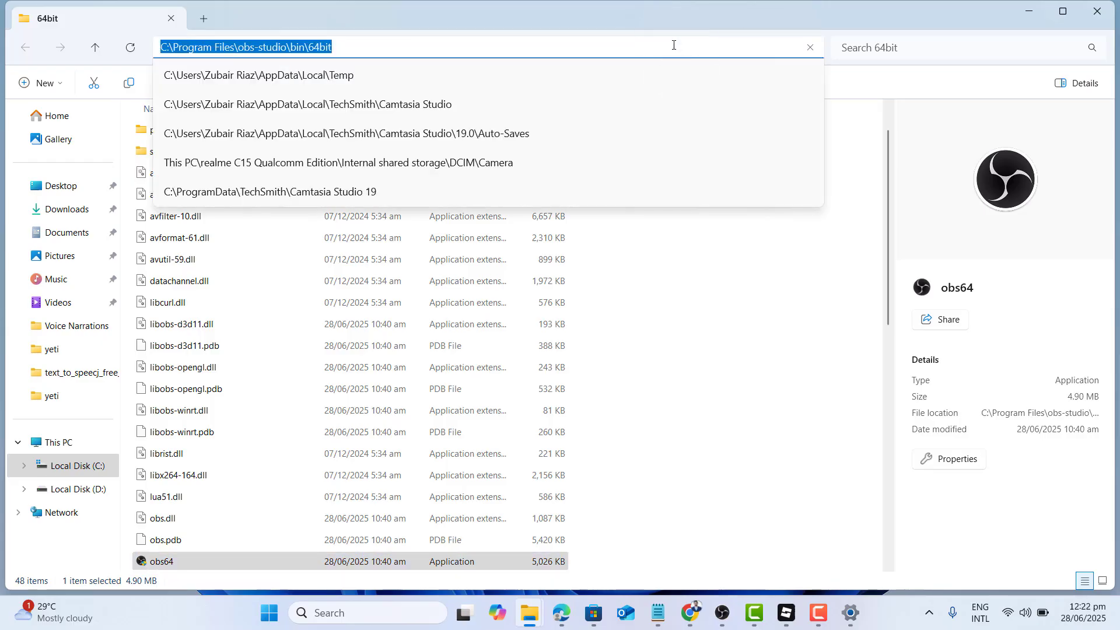
right_click(674, 46)
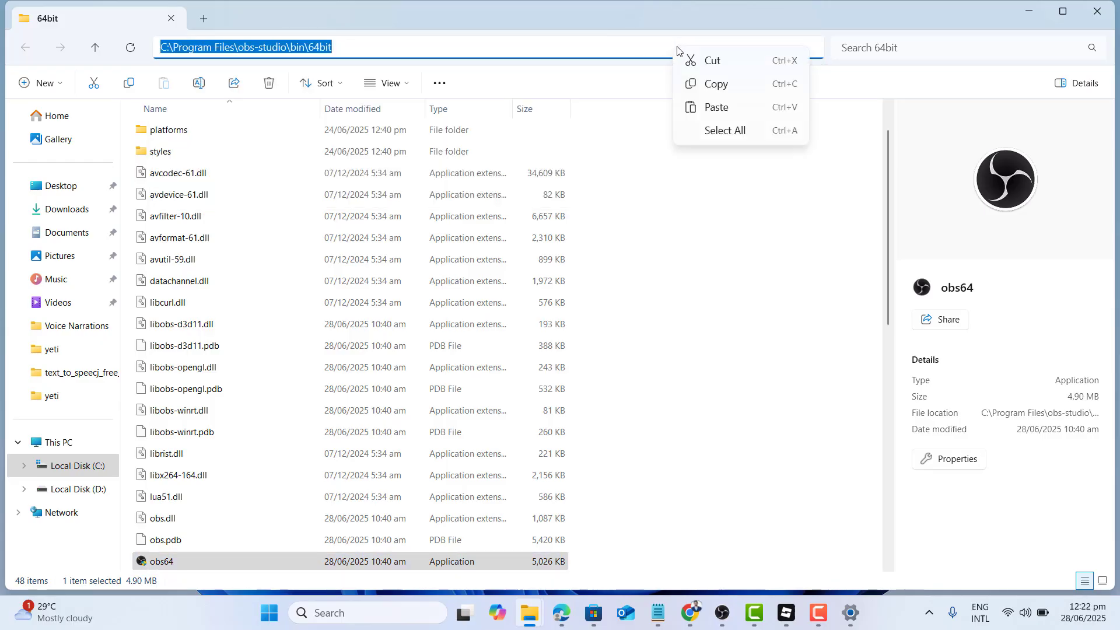
left_click(704, 80)
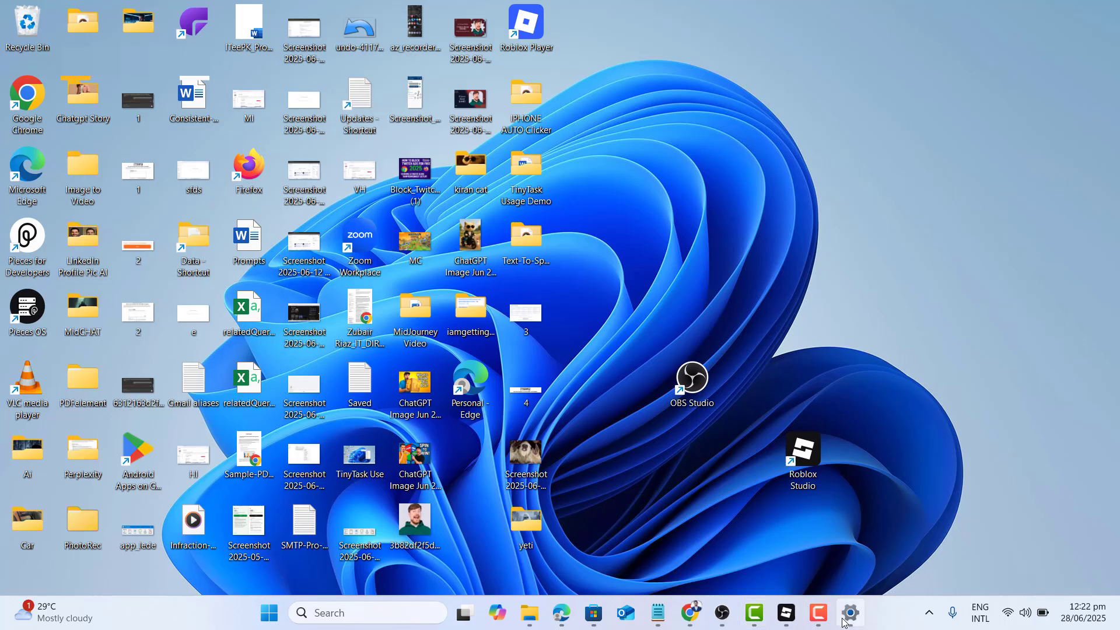
Add the obs64 application from C:\Program Files\obs-studio\bin\64bit as a desktop app in the Windows Graphics settings.
left_click(847, 620)
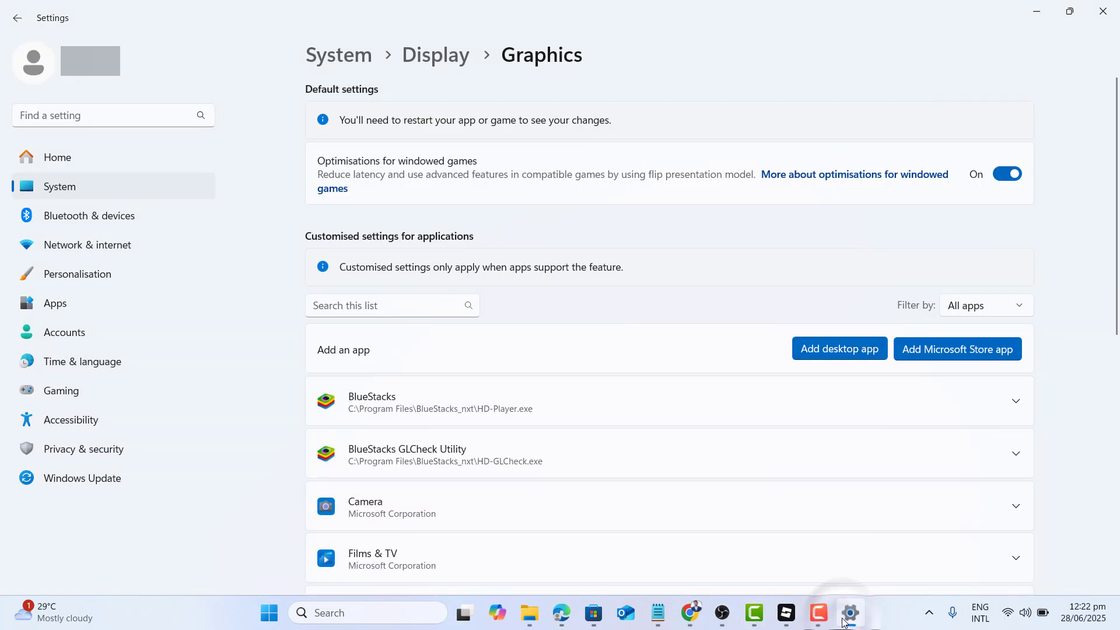
left_click(822, 356)
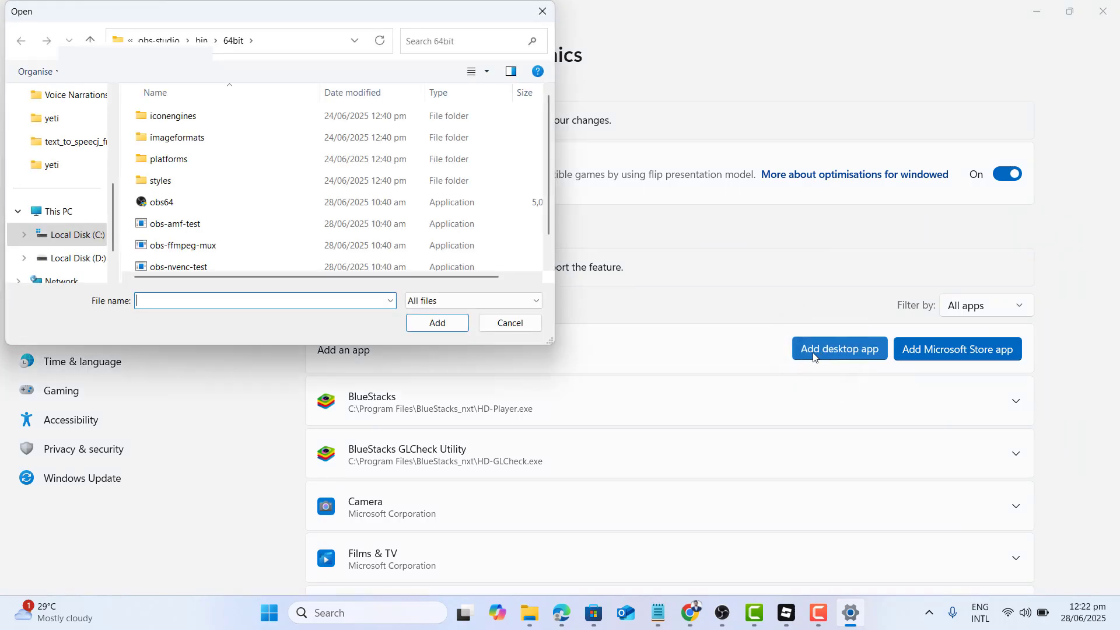
left_click(282, 46)
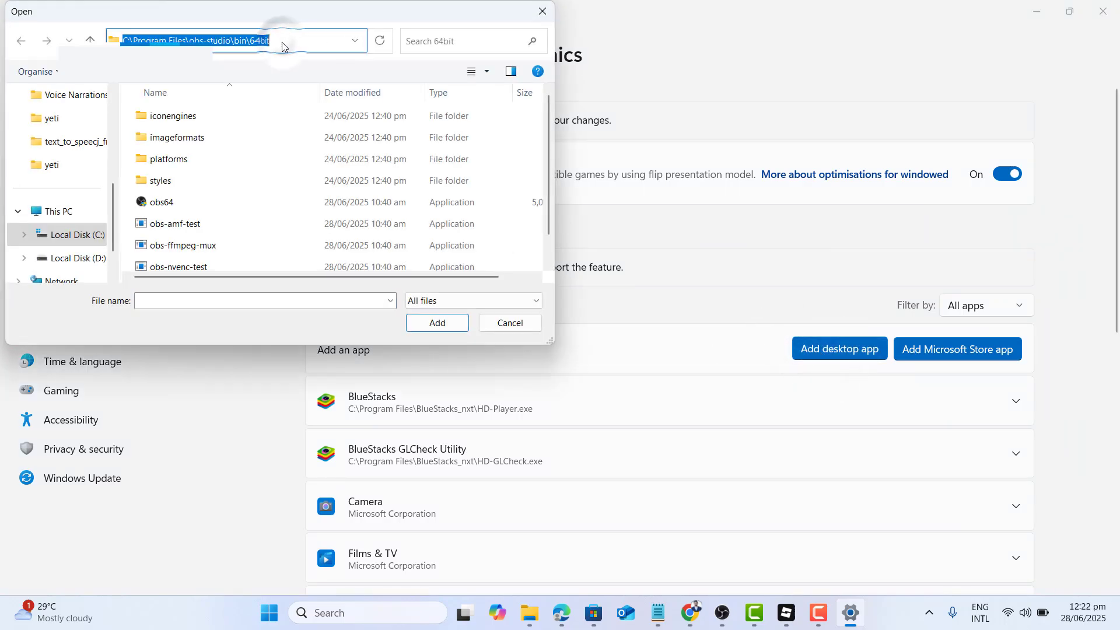
key("BackSpace")
key("ctrl+v")
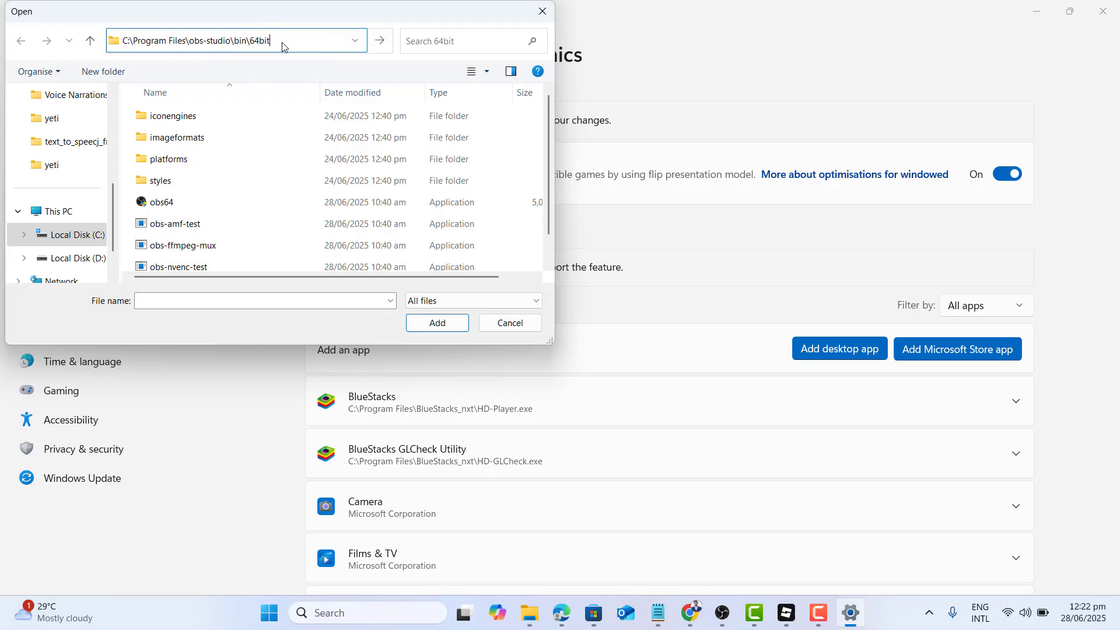
key("Return")
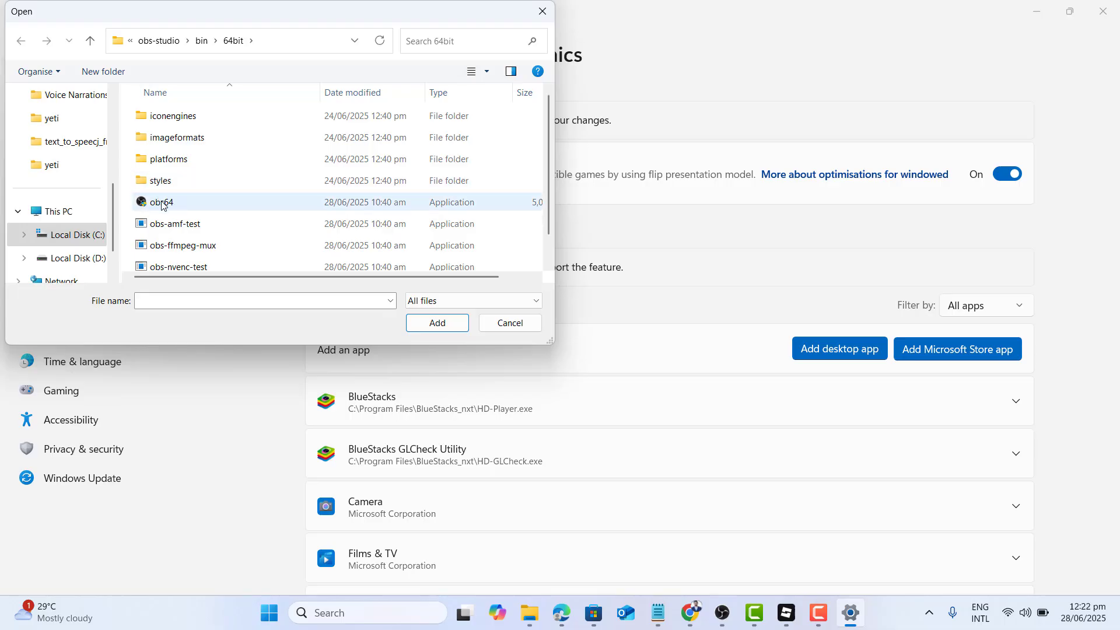
left_click(165, 202)
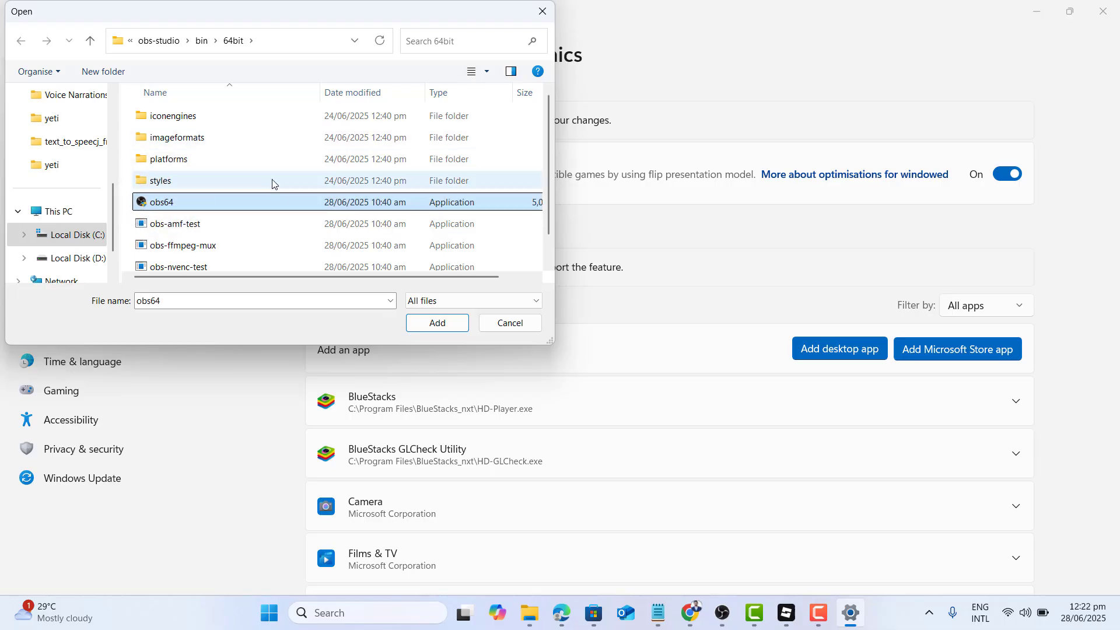
left_click(439, 325)
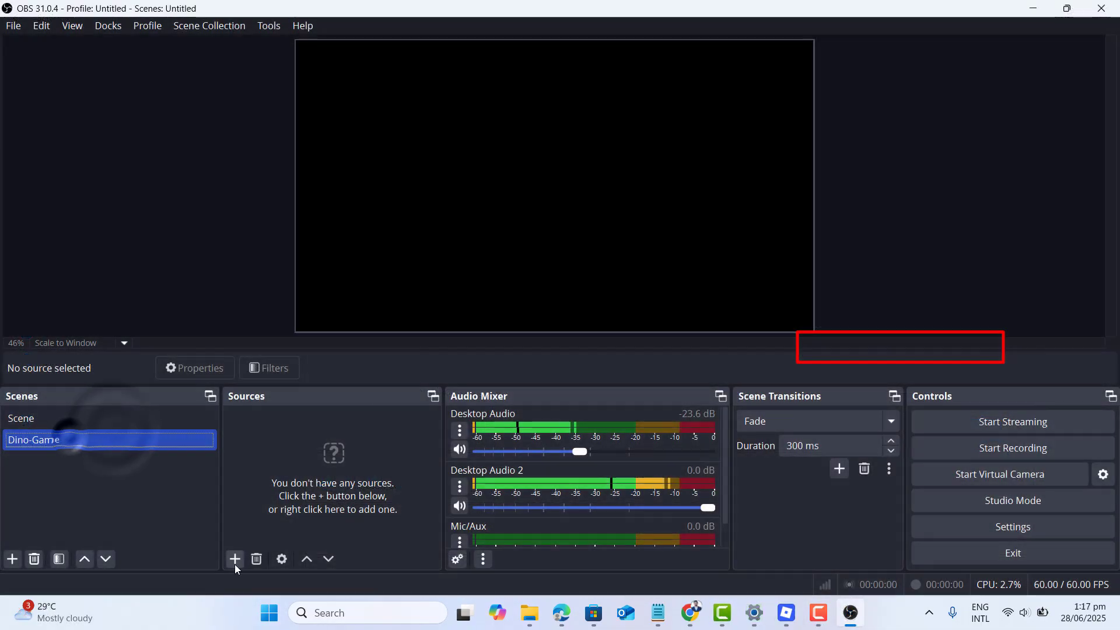
Create a new Game Capture source in the Dino-Game scene of OBS Studio.
left_click(233, 559)
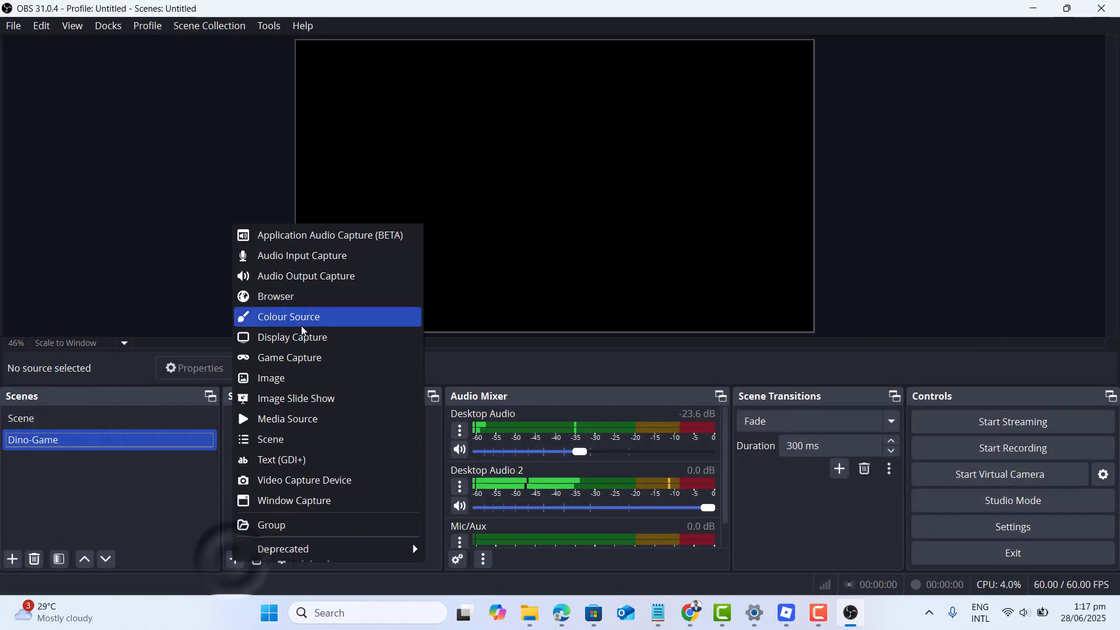
left_click(298, 357)
left_click(595, 392)
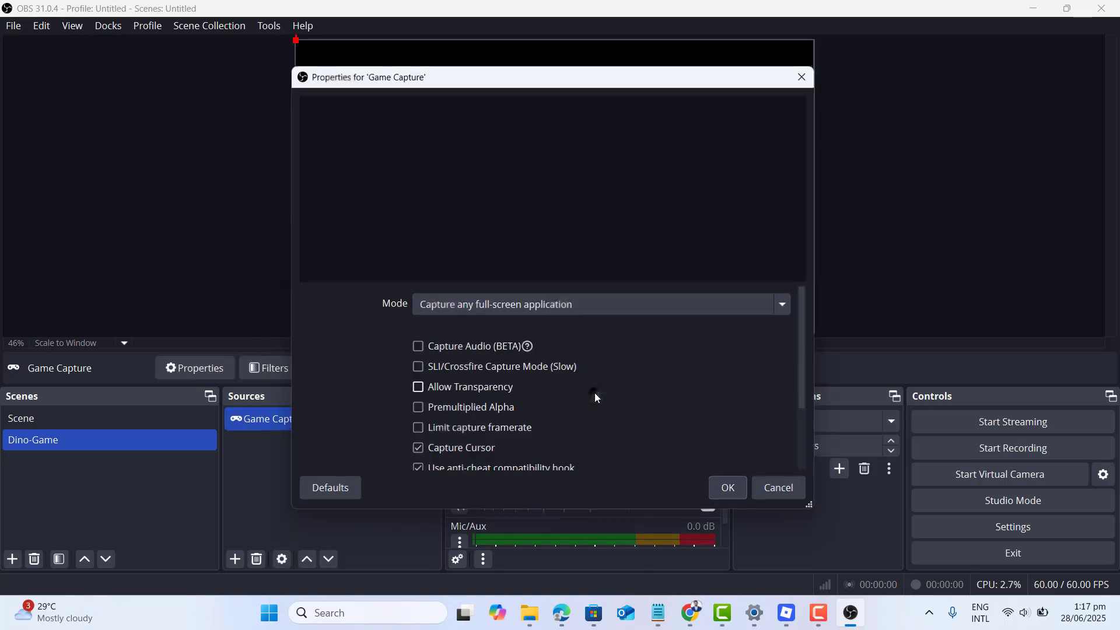
Set the Game Capture source to capture the specific window [RobloxPlayerBeta.exe]: Roblox and start recording.
left_click(497, 305)
left_click(507, 340)
left_click(509, 341)
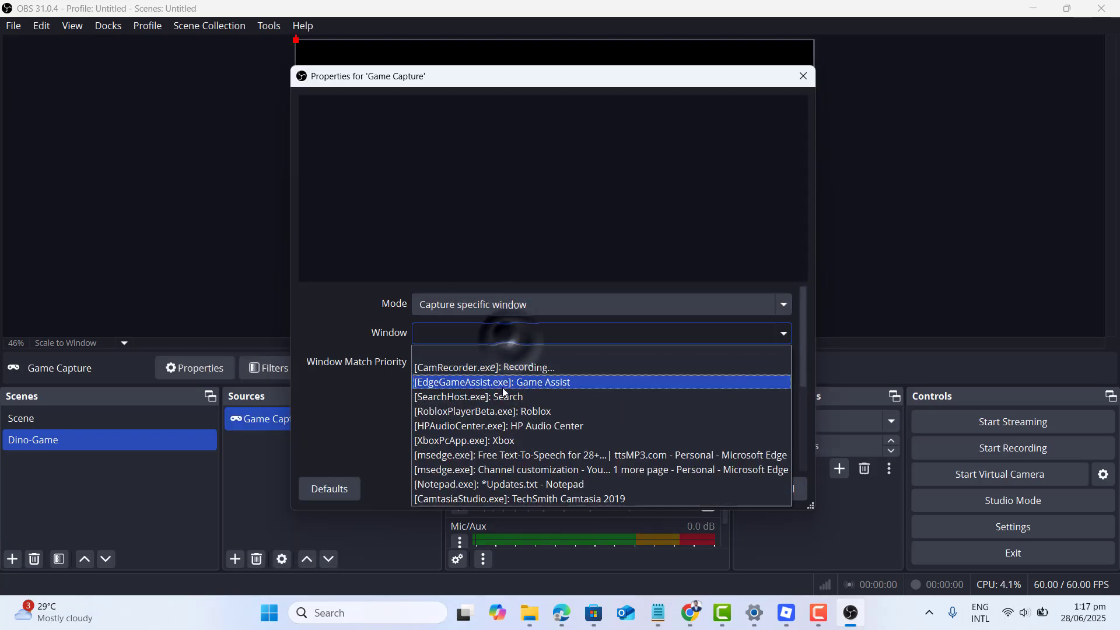
left_click(514, 412)
left_click_drag(805, 379, 823, 355)
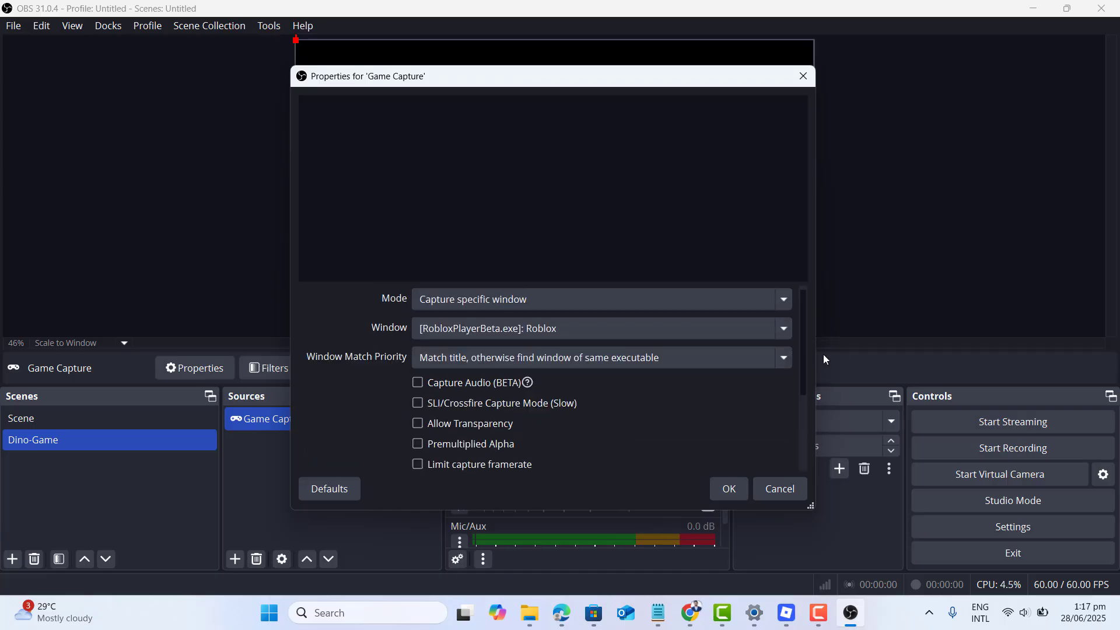
left_click(729, 489)
left_click(1012, 450)
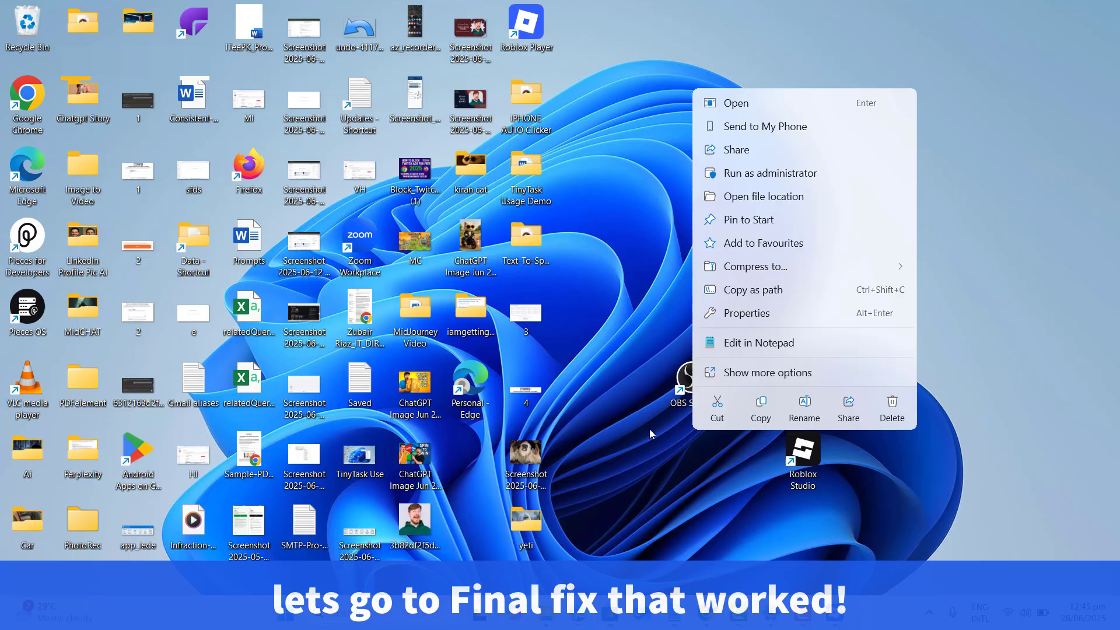
left_click(649, 429)
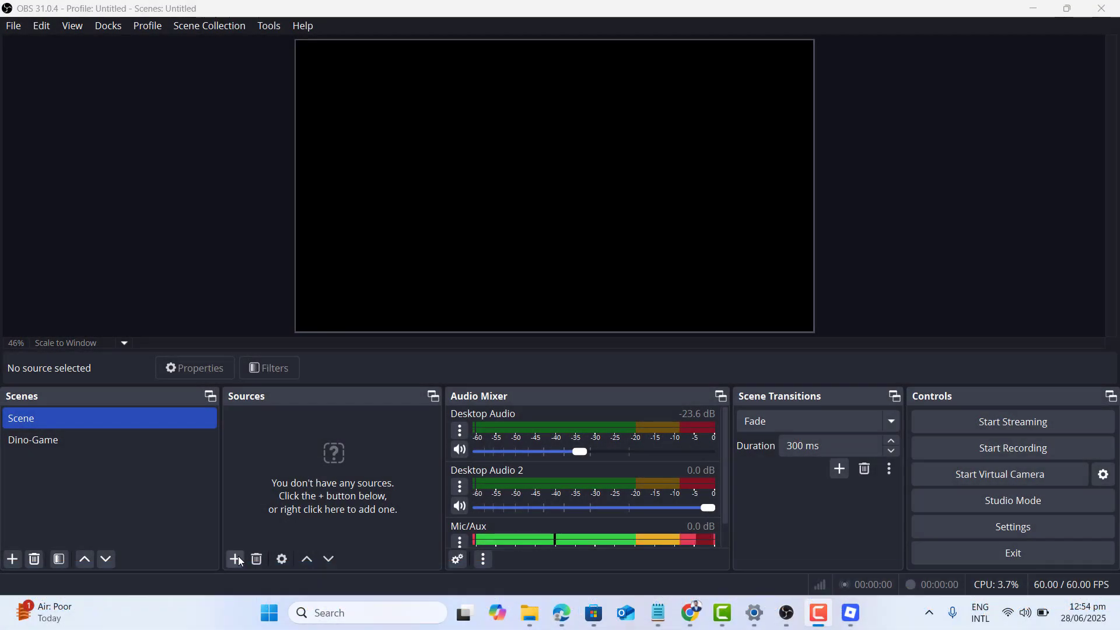
Create a new Window Capture source in the scene named Scene.
left_click(237, 559)
left_click(236, 558)
left_click(238, 560)
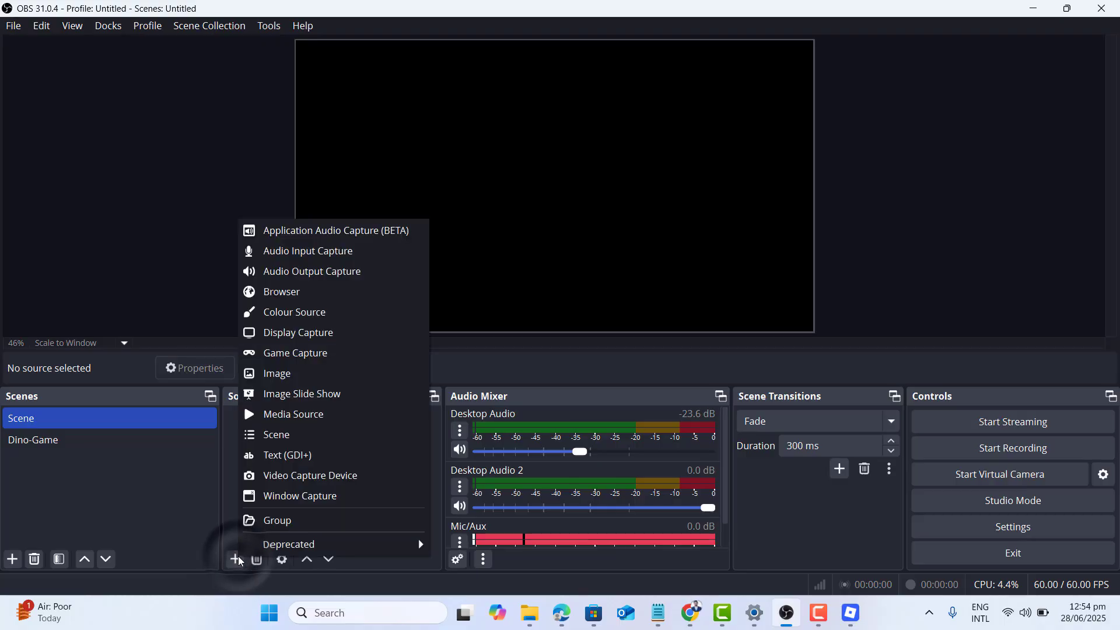
left_click(284, 498)
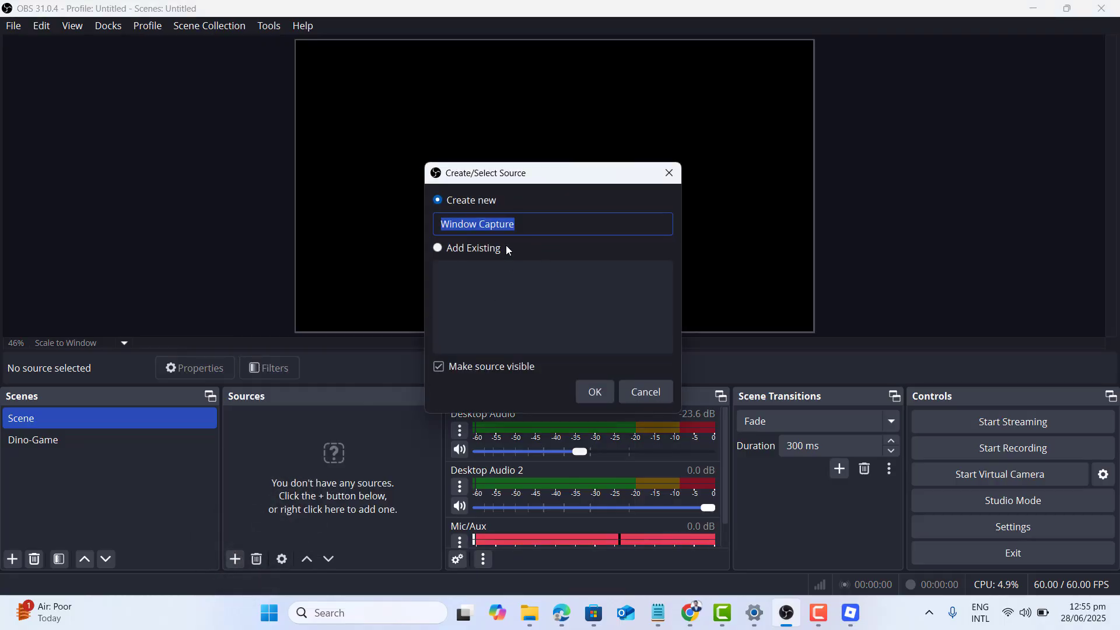
left_click(595, 394)
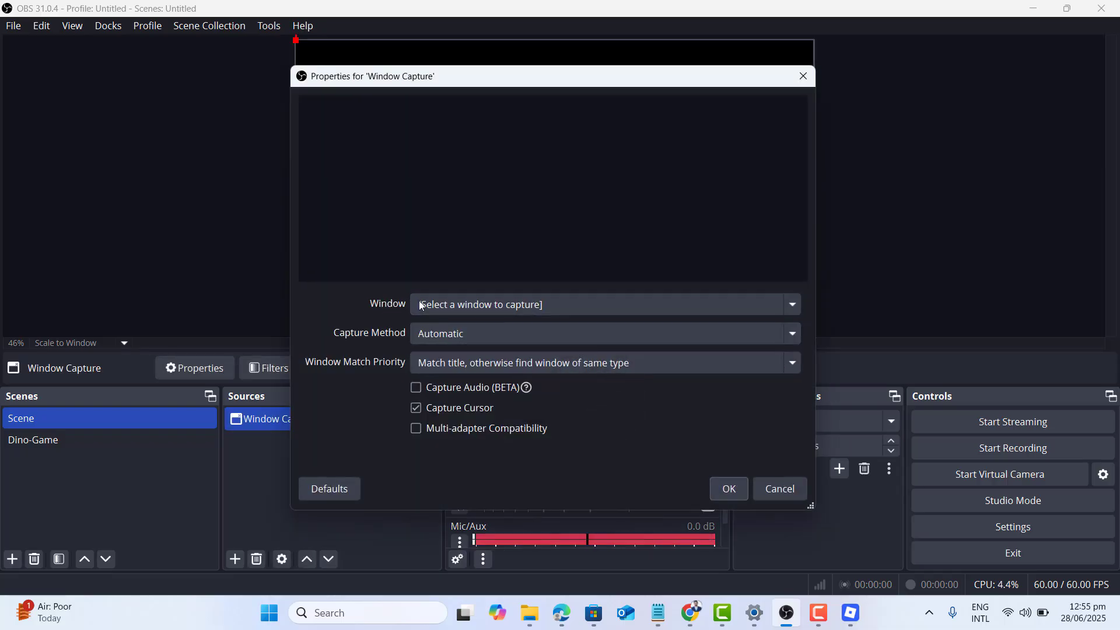
Set the Window Capture source to [RobloxPlayerBeta.exe]: Roblox with the Windows 10 (1903 and up) capture method and accept its properties.
left_click(472, 304)
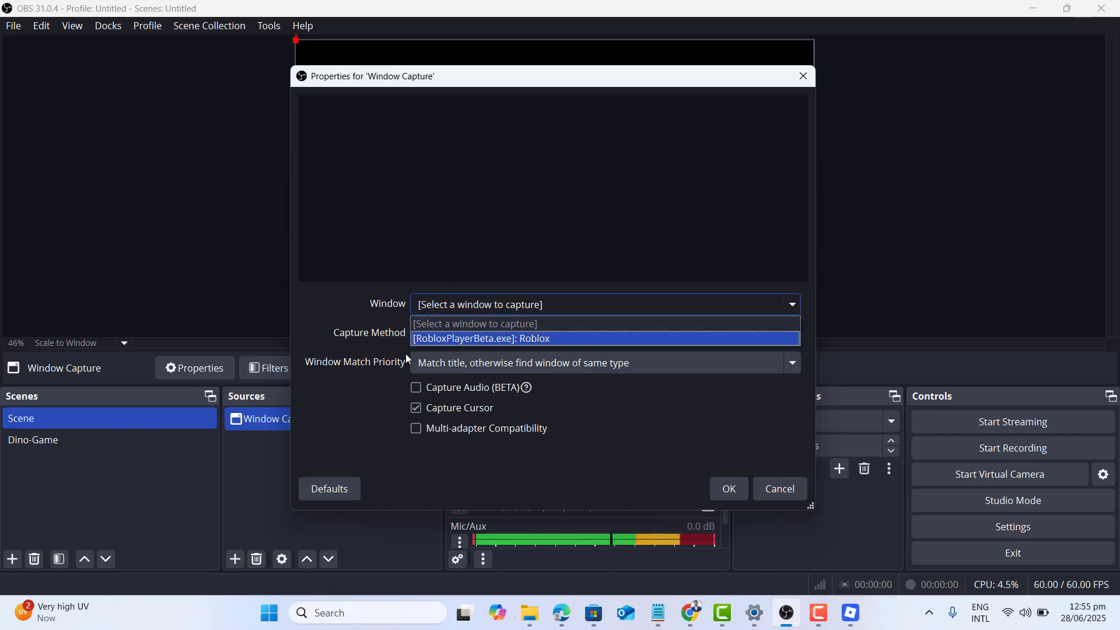
left_click(486, 339)
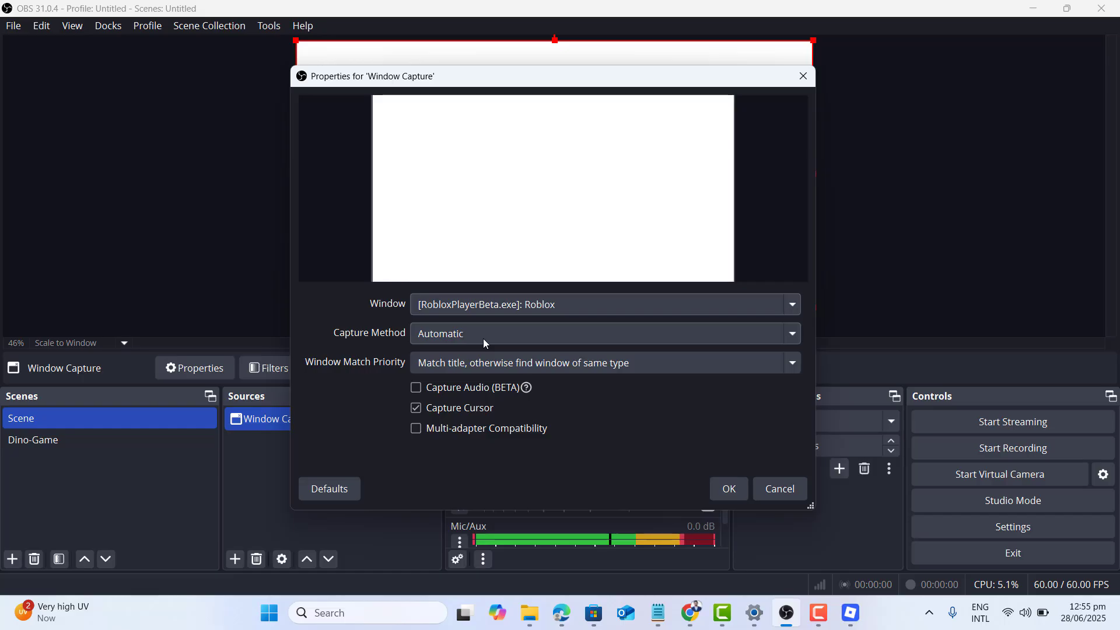
left_click(485, 342)
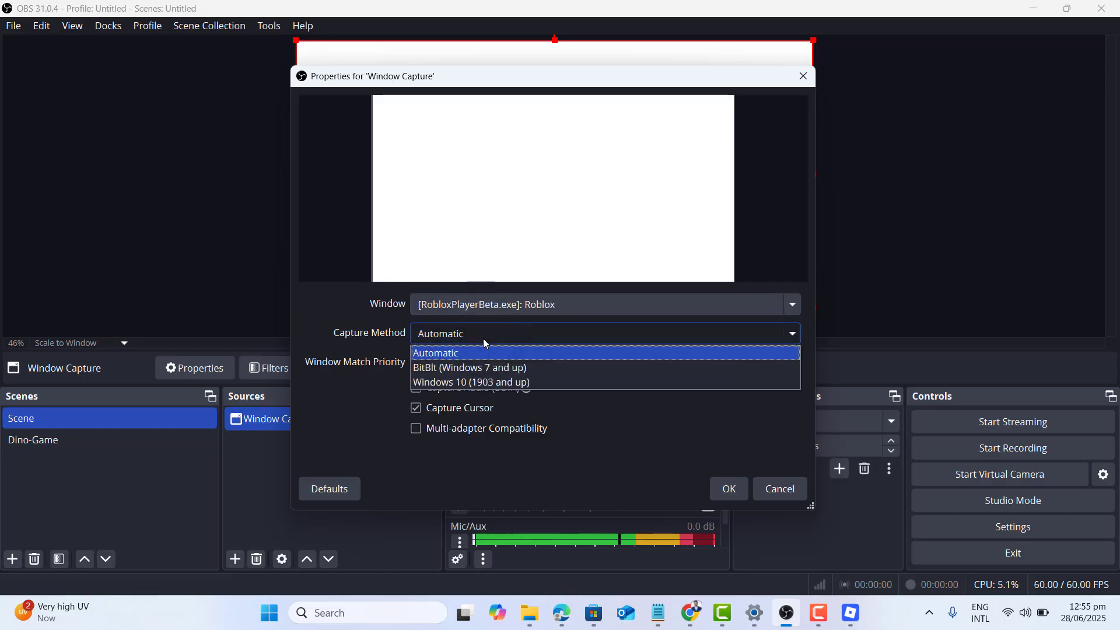
left_click(492, 384)
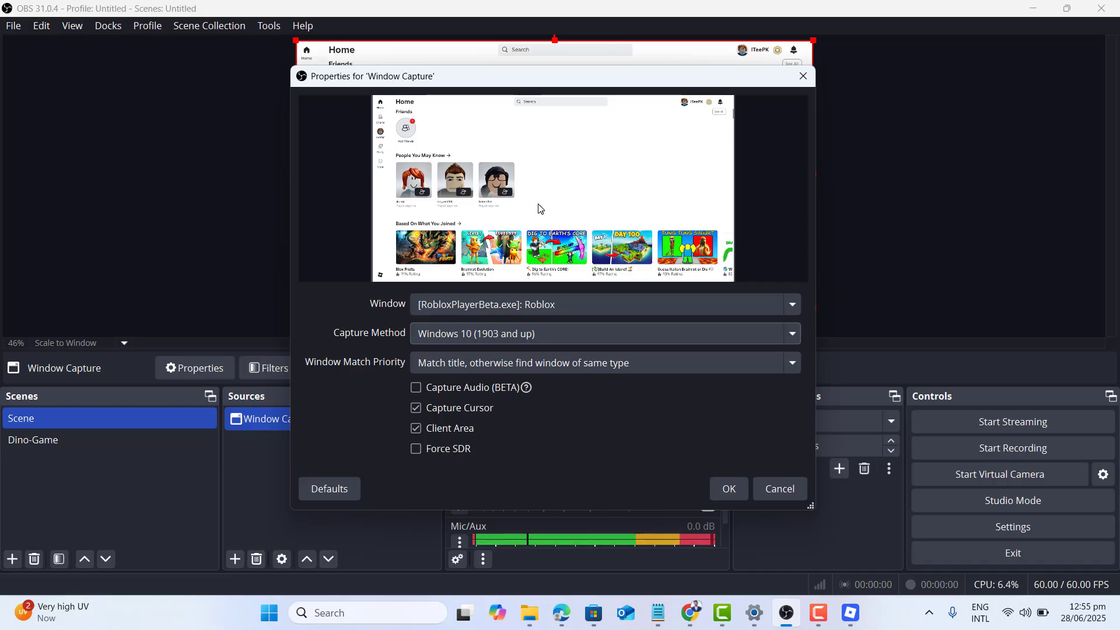
left_click(464, 362)
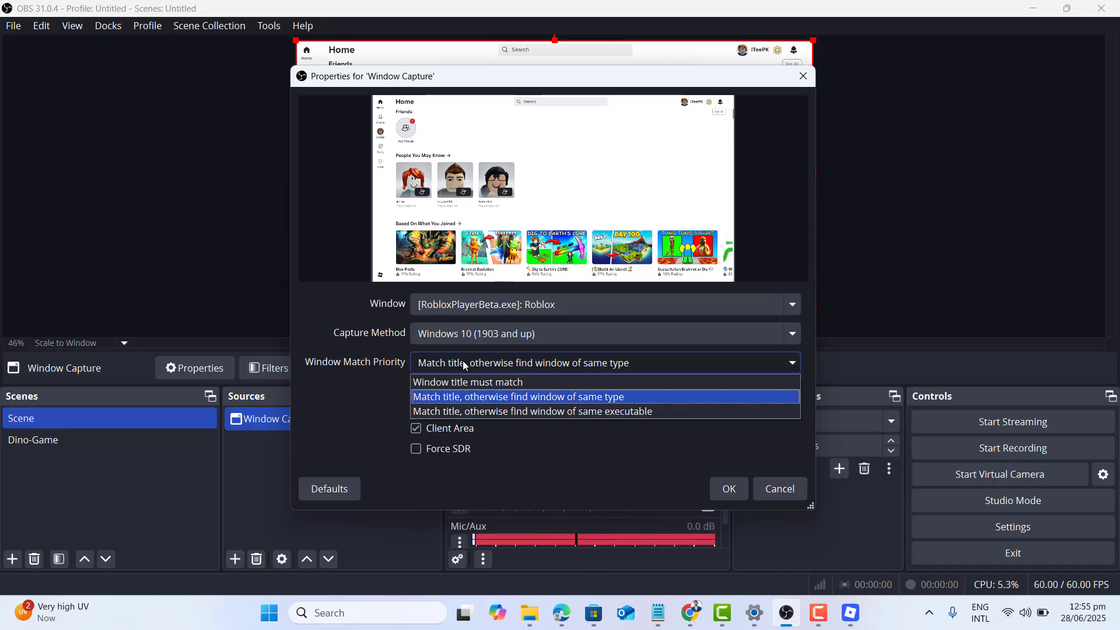
left_click(633, 463)
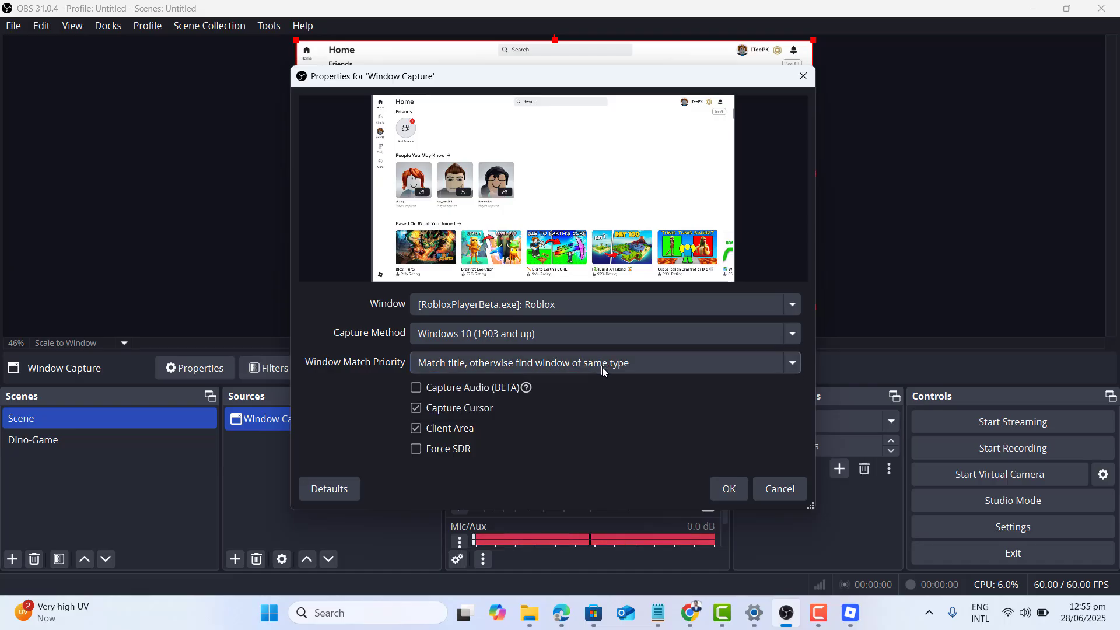
left_click(728, 493)
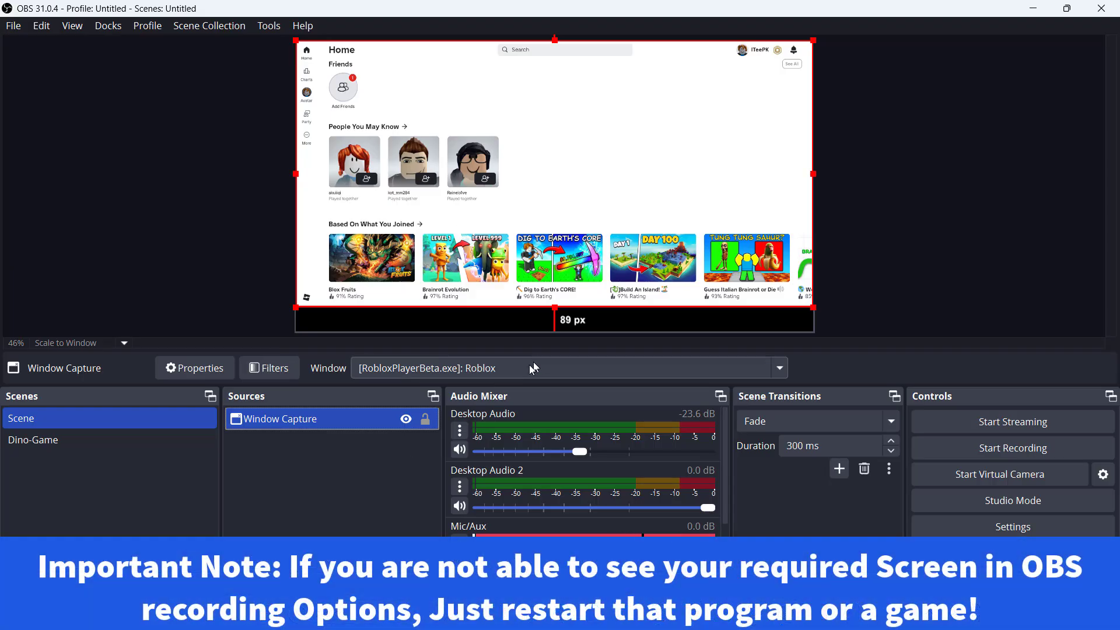
Check which windows are available for the Window Capture source and close the list.
left_click(530, 365)
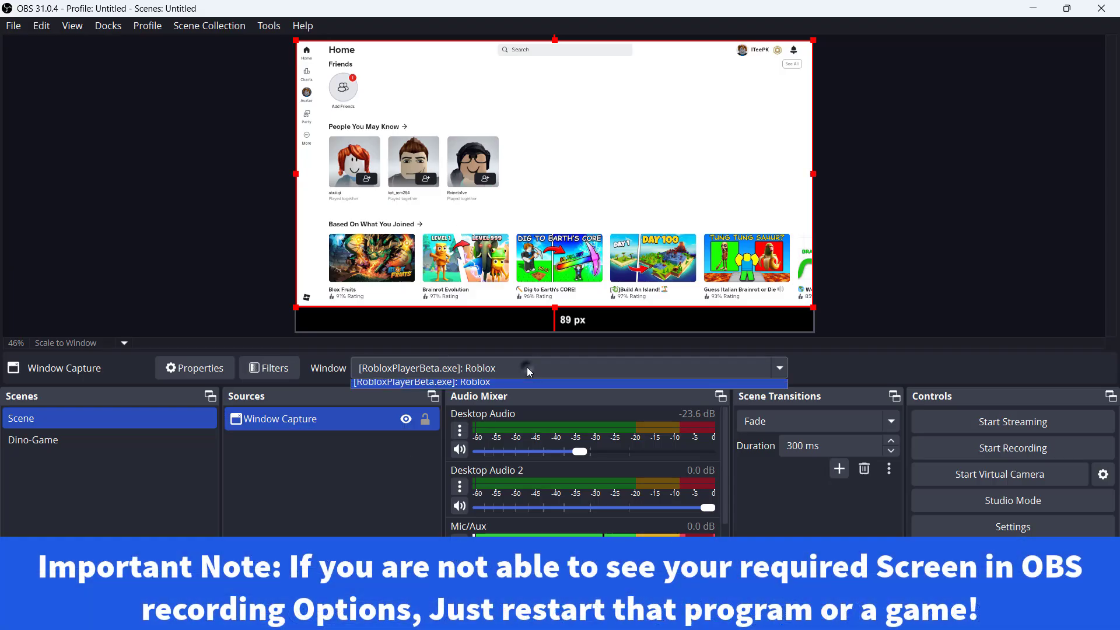
left_click(361, 502)
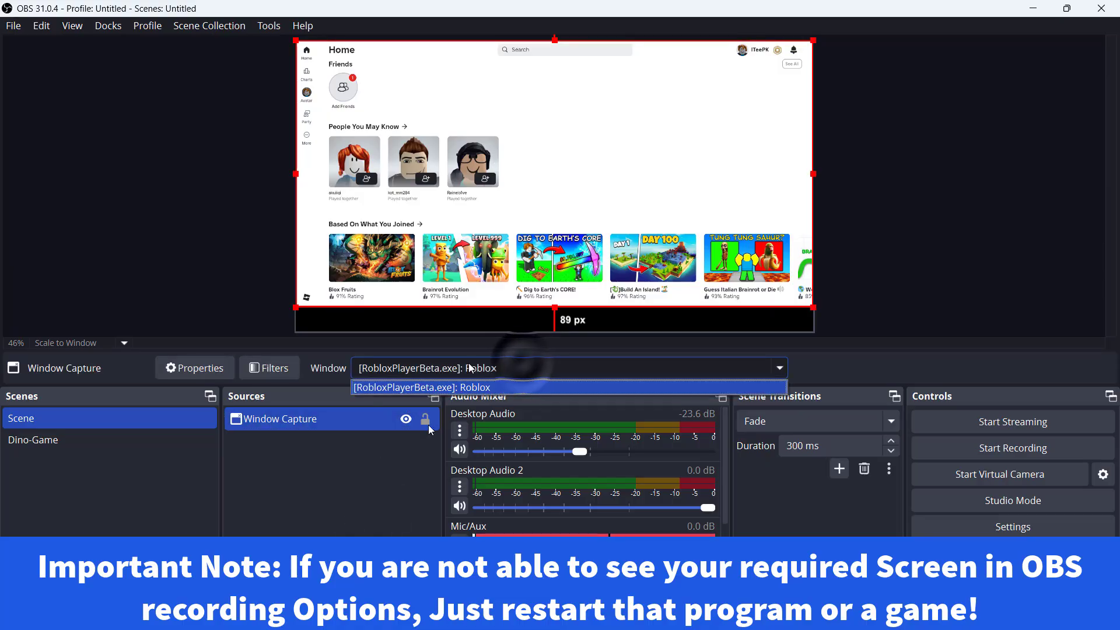
left_click(398, 461)
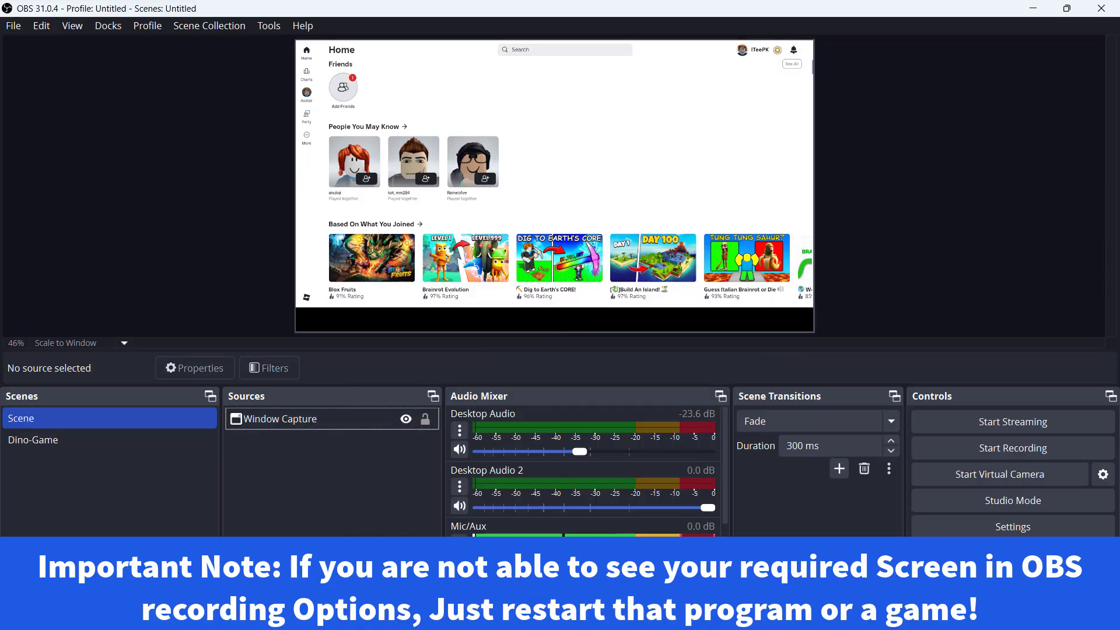
Launch Brainrot Evolution in Roblox and check its capture in the OBS Studio preview.
mouse_move(850, 615)
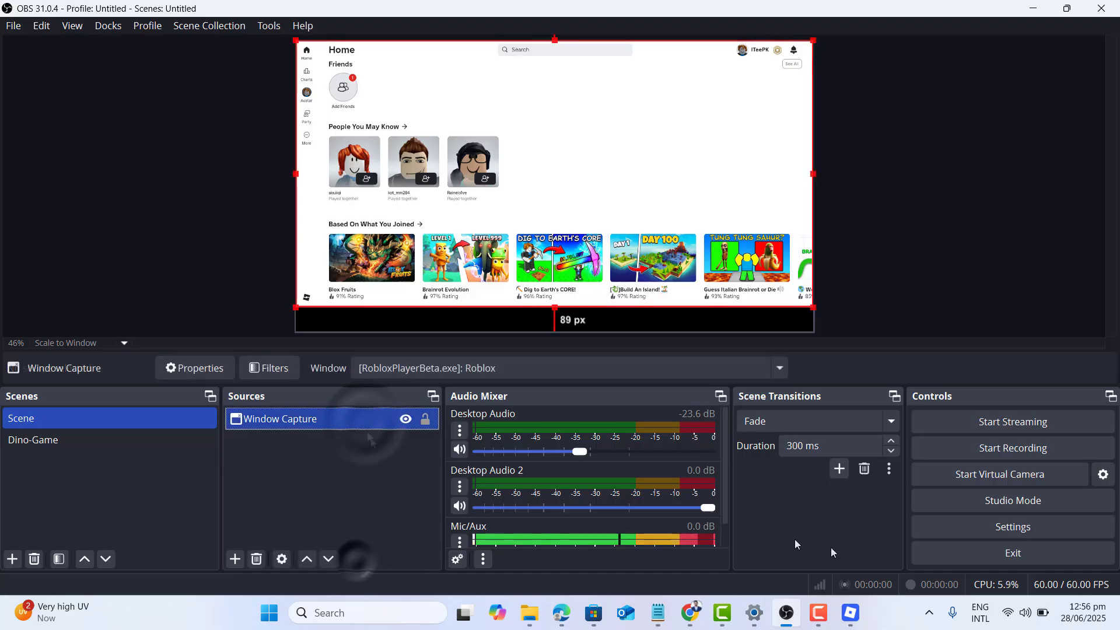
left_click(848, 612)
left_click(376, 490)
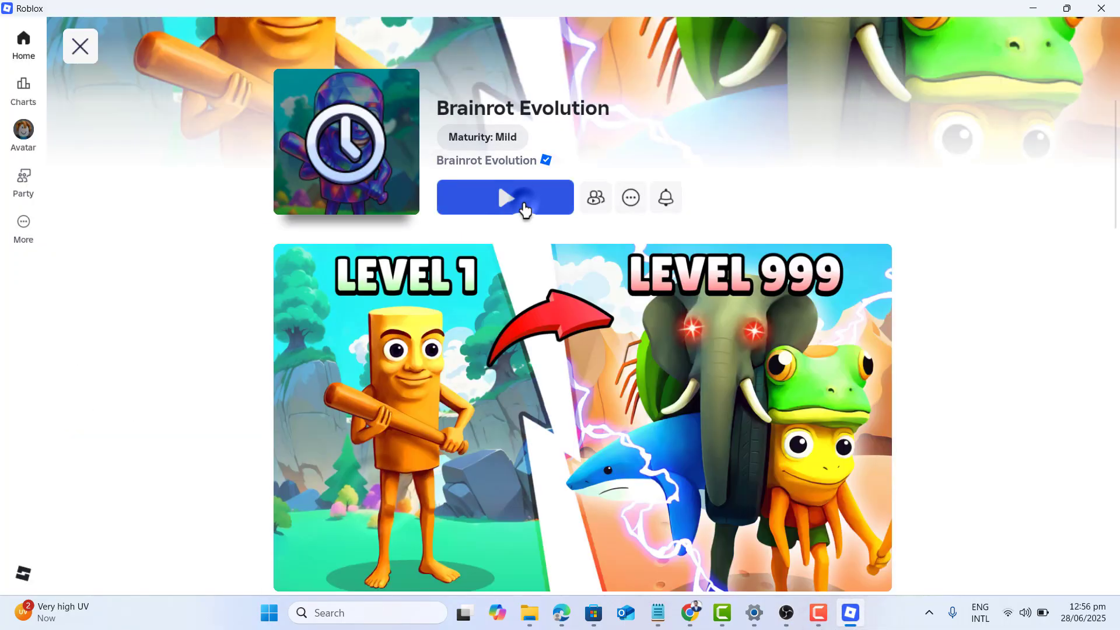
left_click(523, 209)
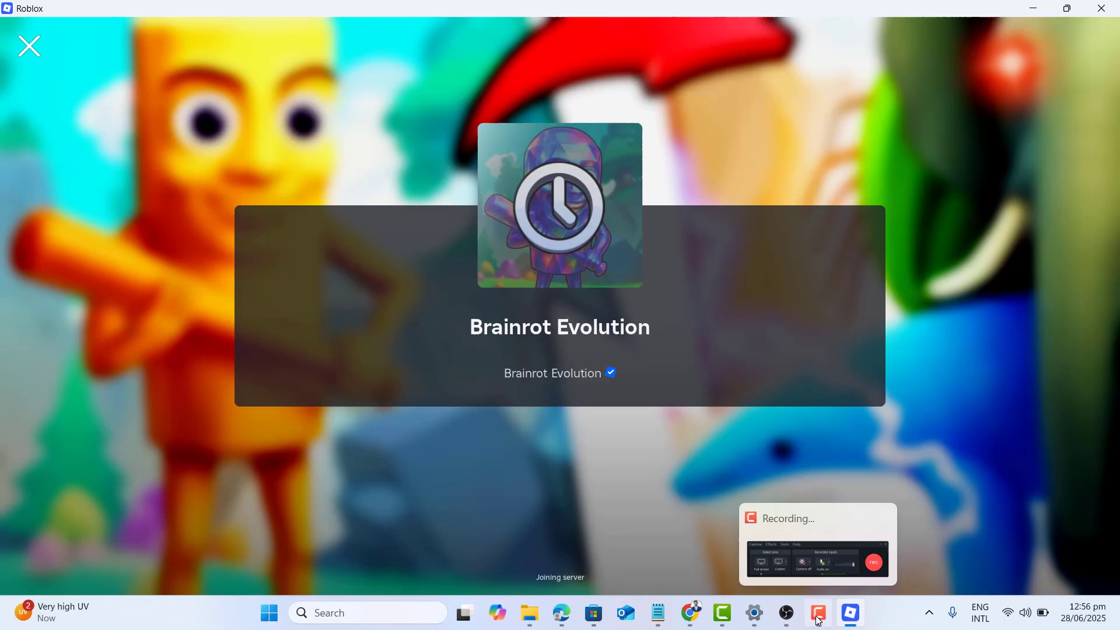
left_click(786, 613)
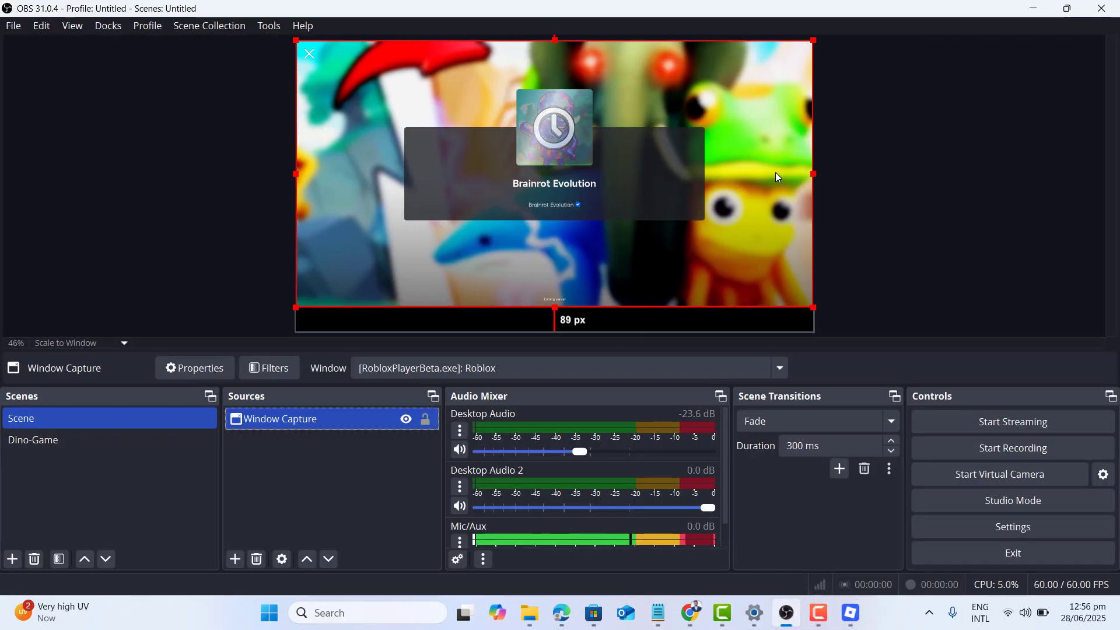
Switch back to Roblox, relaunch Brainrot Evolution and minimise the Roblox window.
left_click(851, 613)
left_click(29, 45)
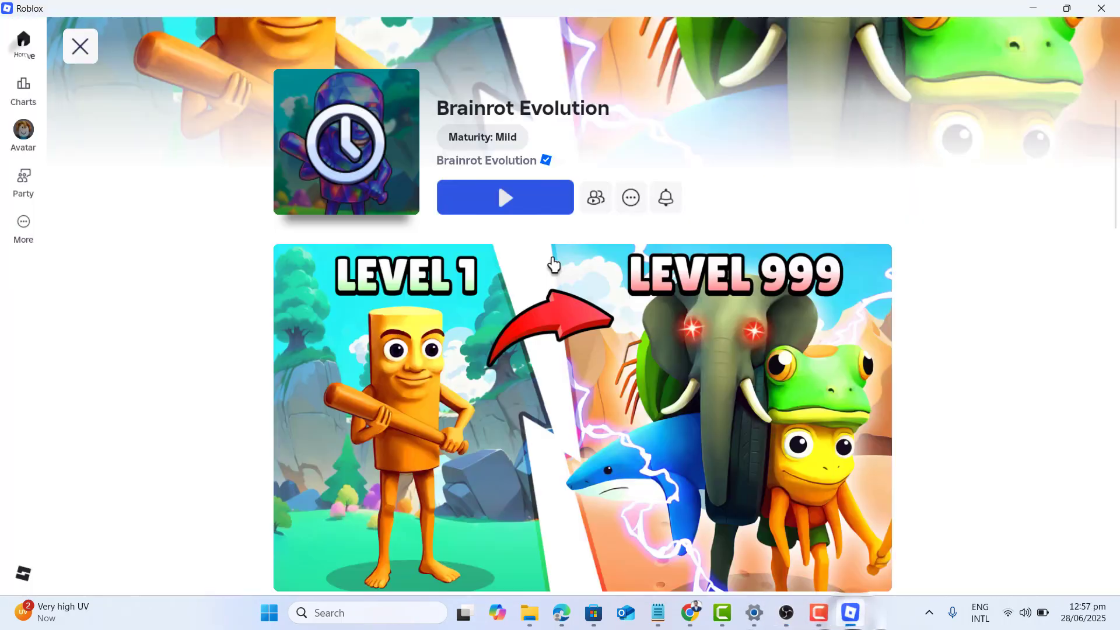
left_click(545, 200)
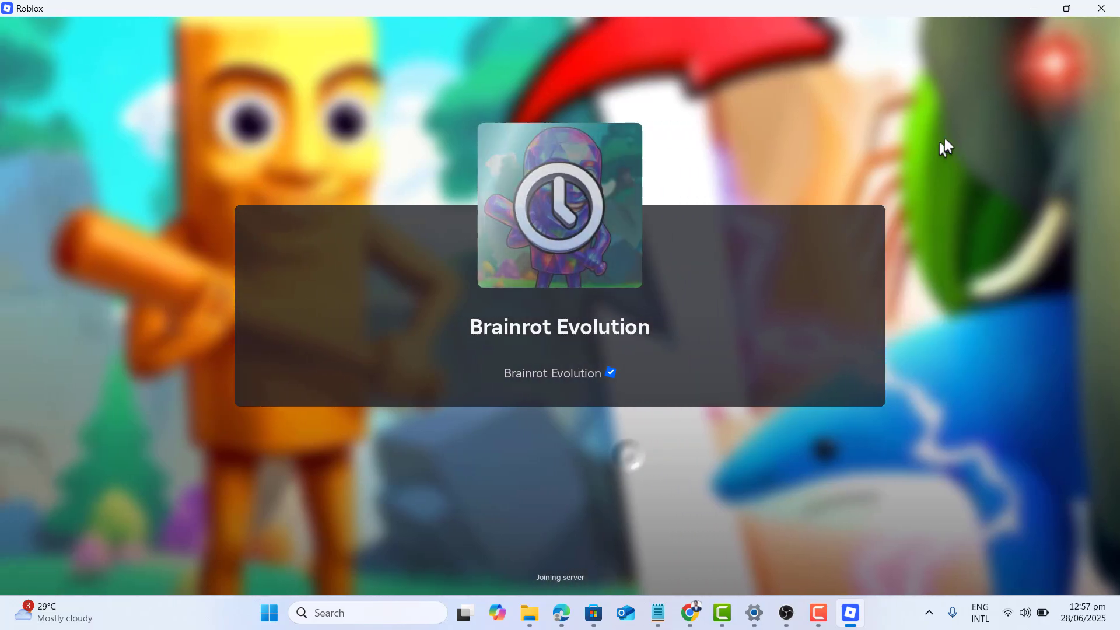
left_click(1033, 9)
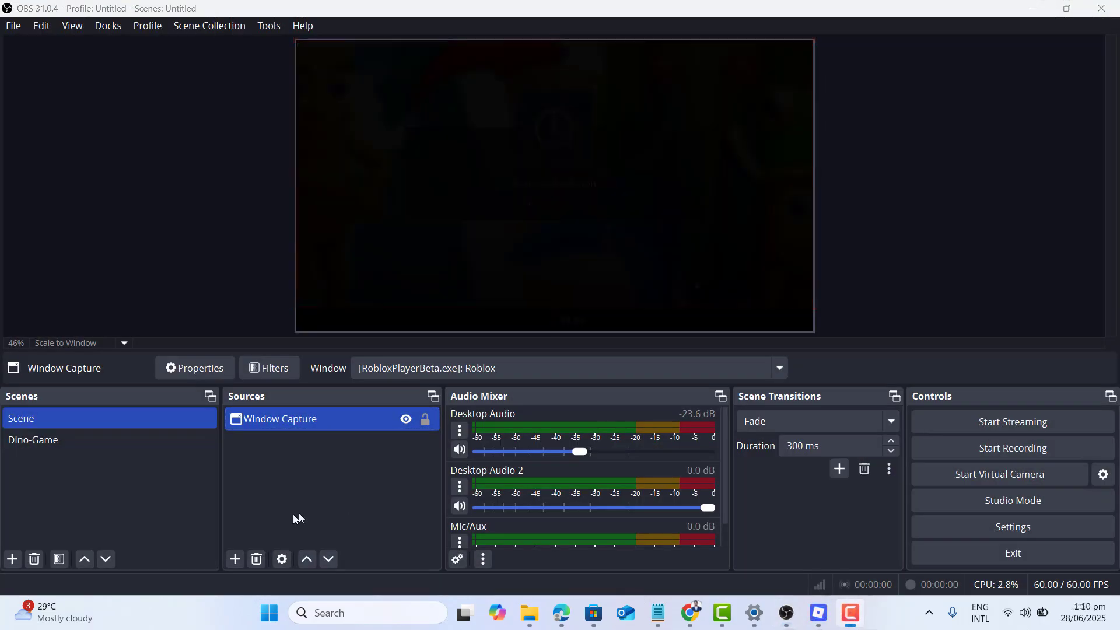
Add a Display Capture source using the Windows 10 (1903 and up) method and the 1920x1080 primary monitor, and accept its properties.
left_click(234, 559)
left_click(293, 332)
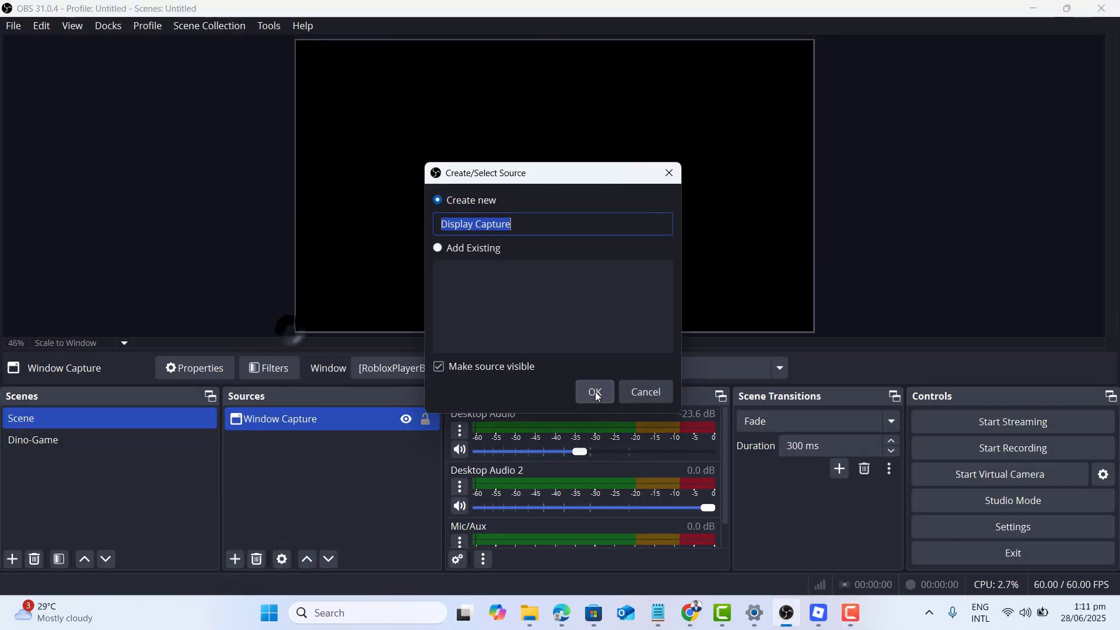
left_click(593, 390)
left_click(426, 304)
left_click(431, 353)
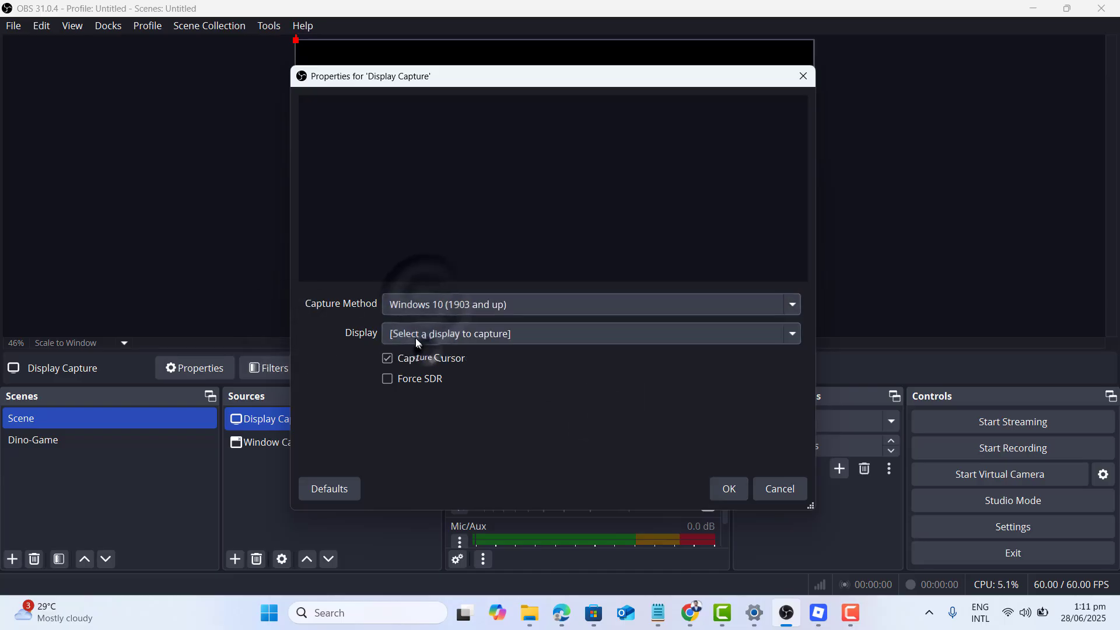
left_click(415, 335)
left_click(449, 368)
left_click(729, 488)
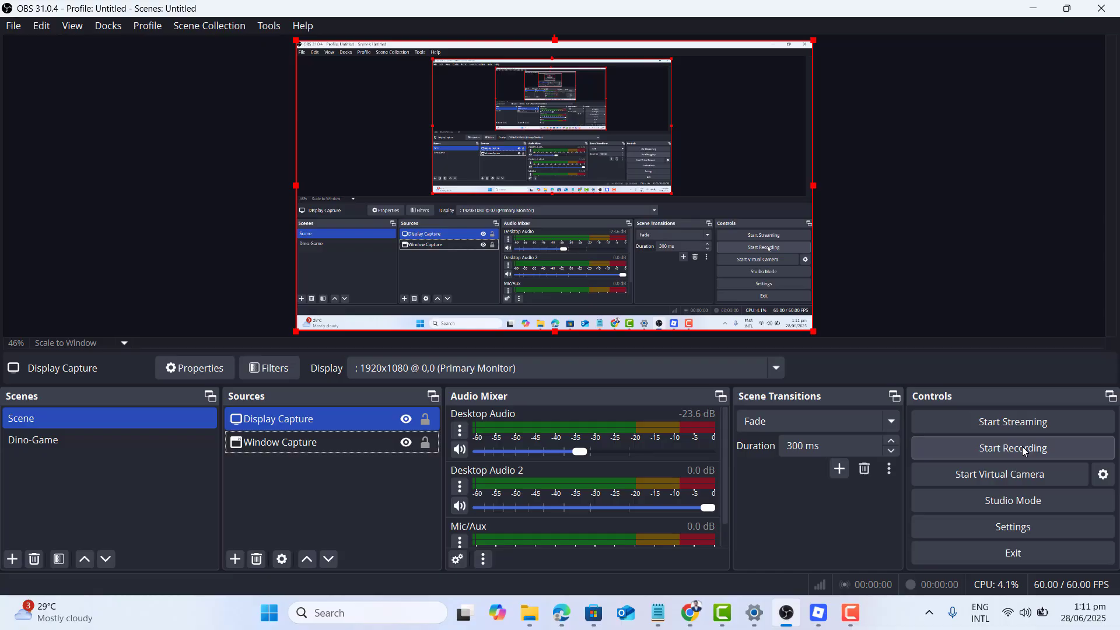
Switch to Roblox to test the display capture, return to OBS Studio and select the Window Capture source.
left_click(817, 612)
left_click(786, 612)
left_click(350, 442)
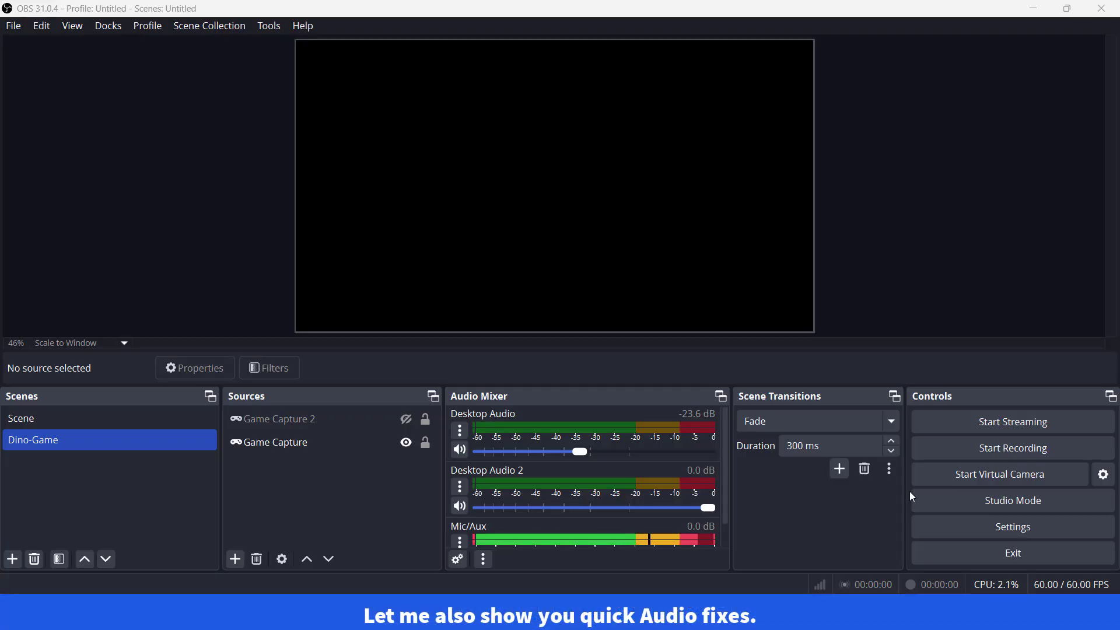
In the audio settings, set Desktop Audio to Default and Desktop Audio 2 to Speaker (Realtek(R) Audio).
left_click(970, 526)
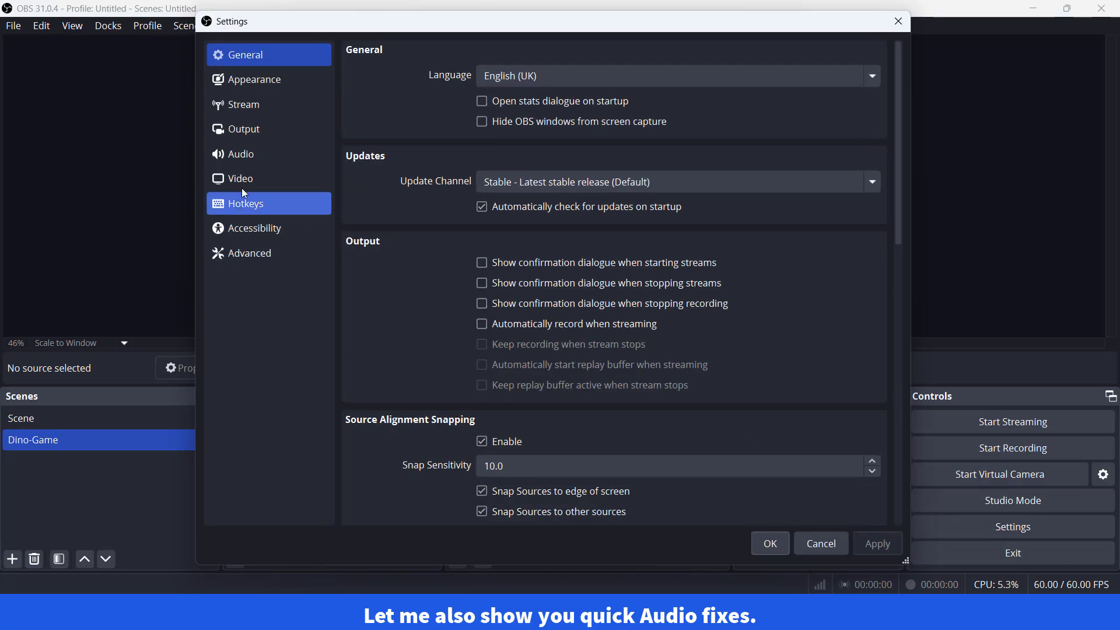
left_click(228, 154)
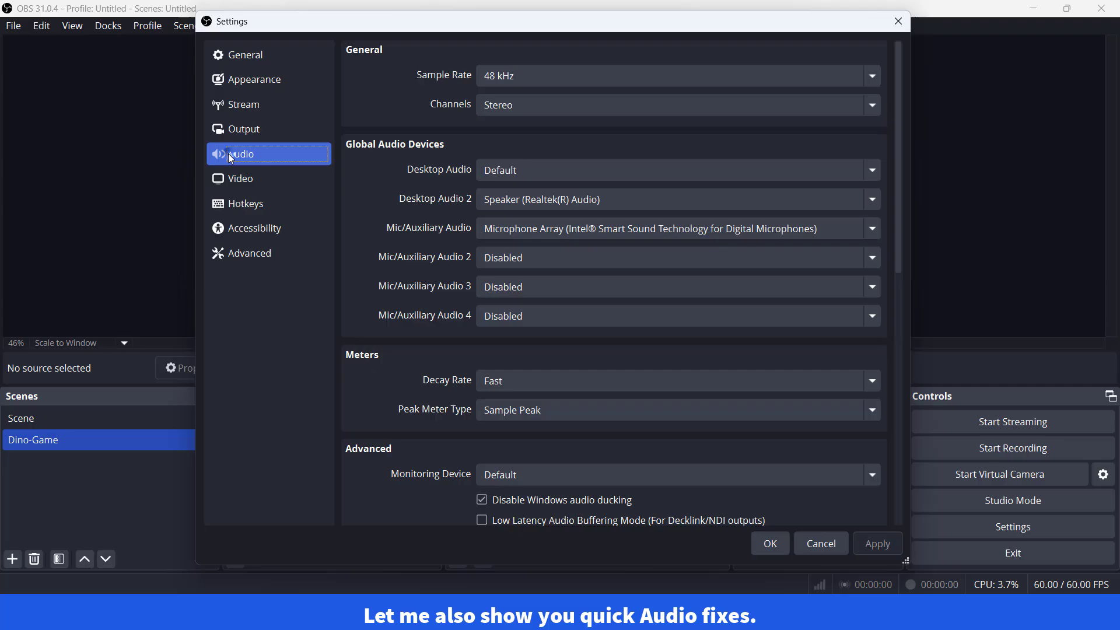
left_click(511, 177)
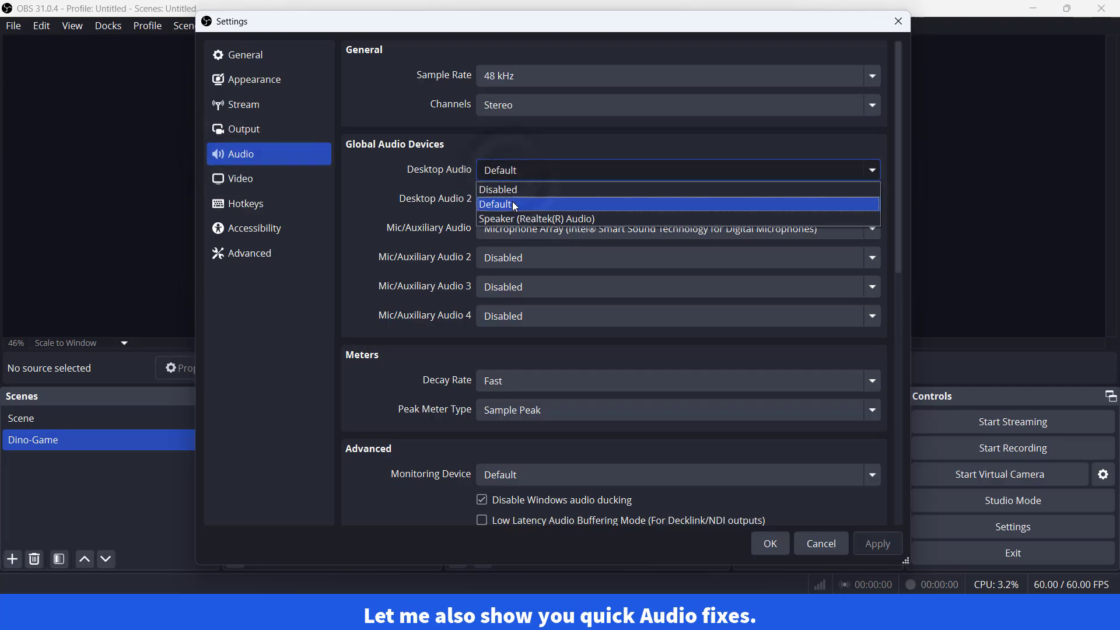
left_click(516, 205)
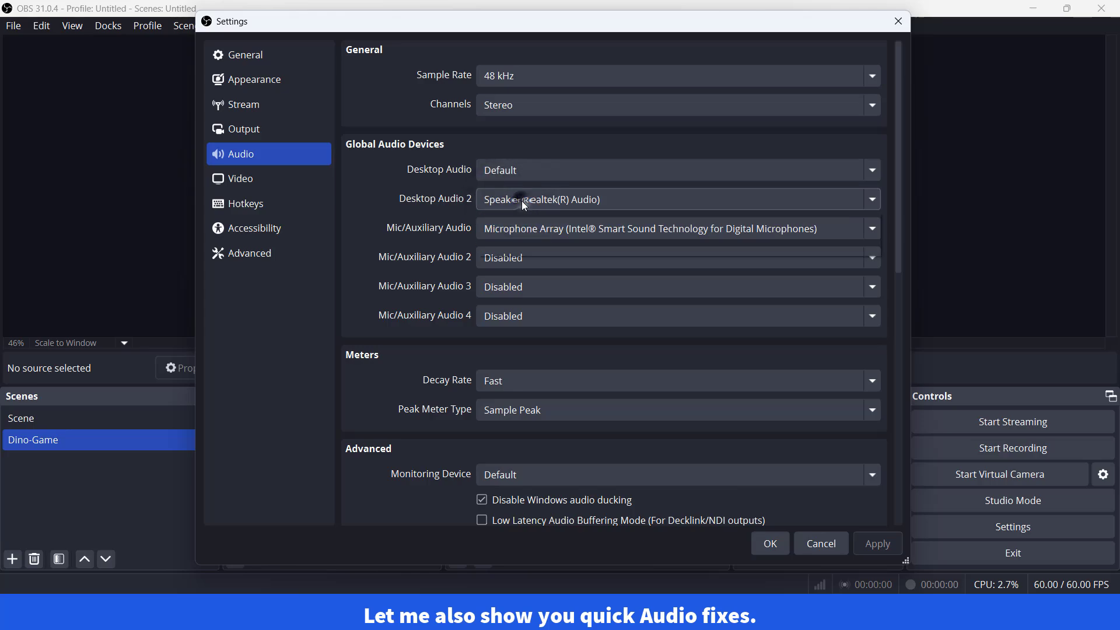
left_click(522, 201)
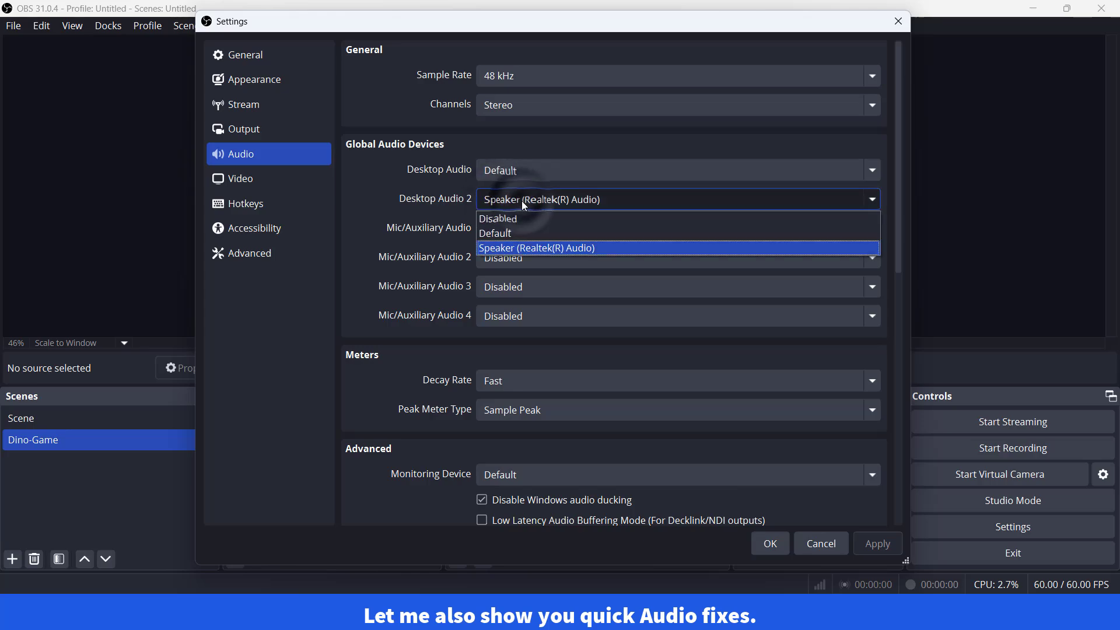
left_click(531, 249)
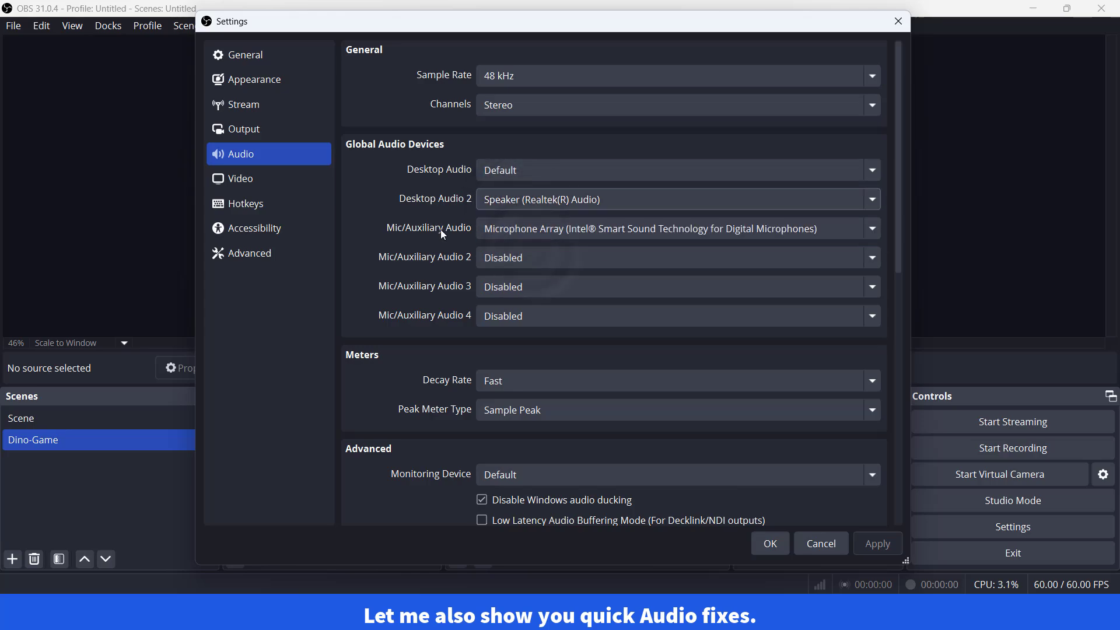
Set Mic/Auxiliary Audio to Microphone Array (Intel® Smart Sound Technology for Digital Microphones) and accept the settings.
left_click(522, 231)
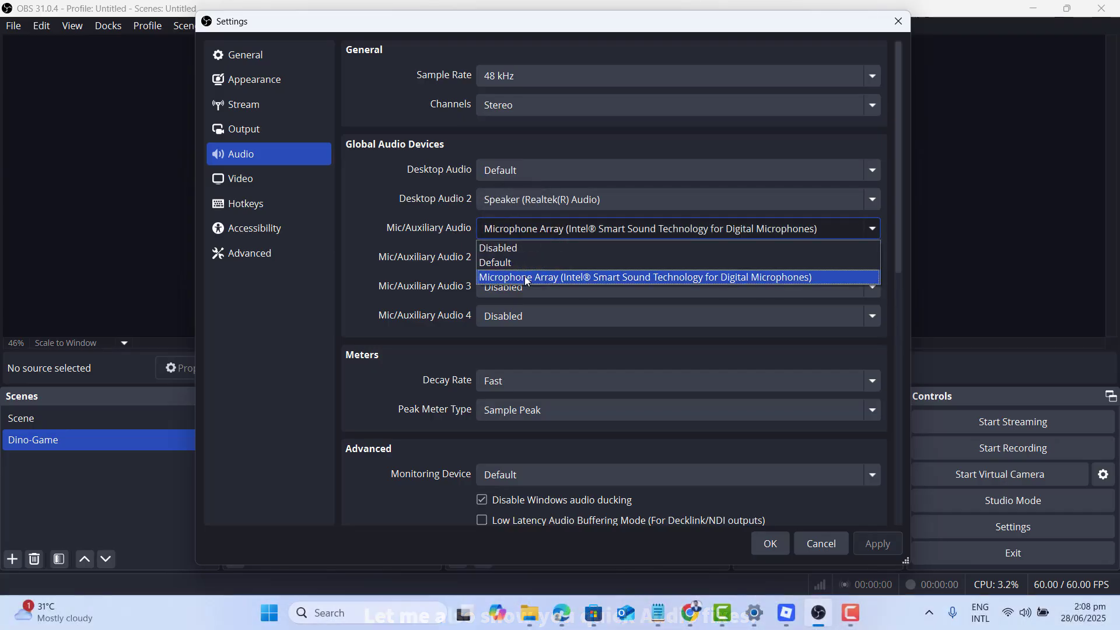
left_click(527, 278)
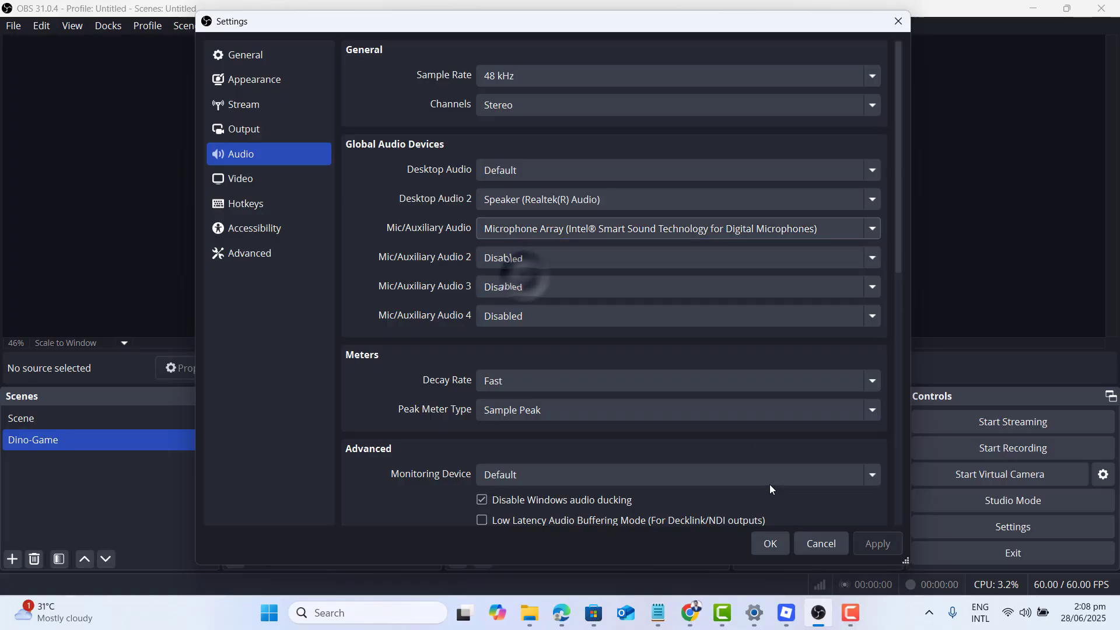
left_click(770, 543)
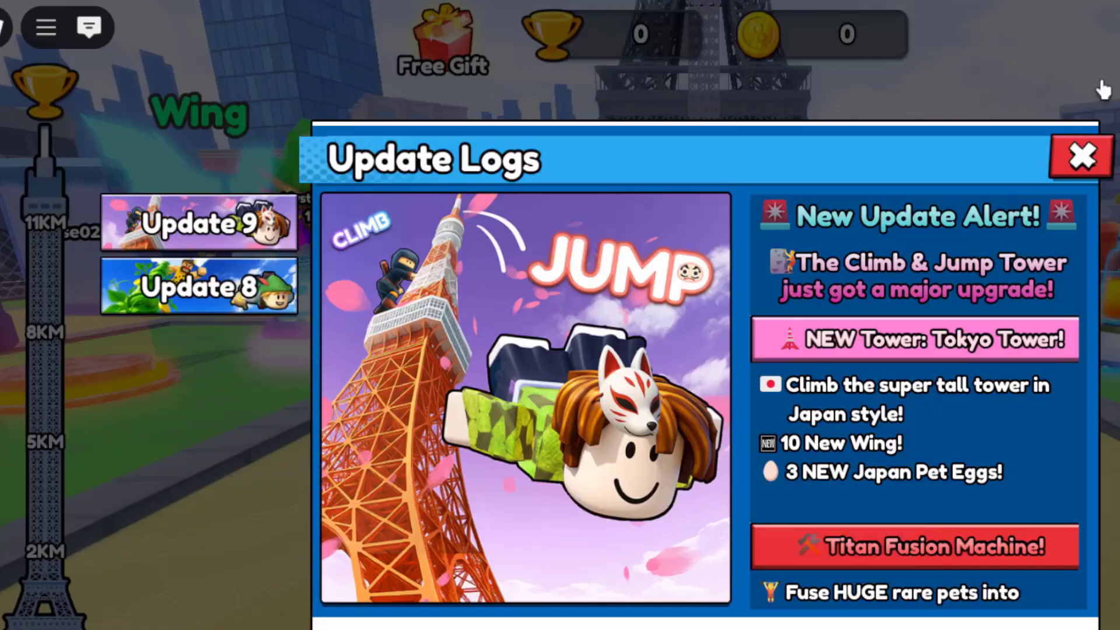
left_click(1090, 156)
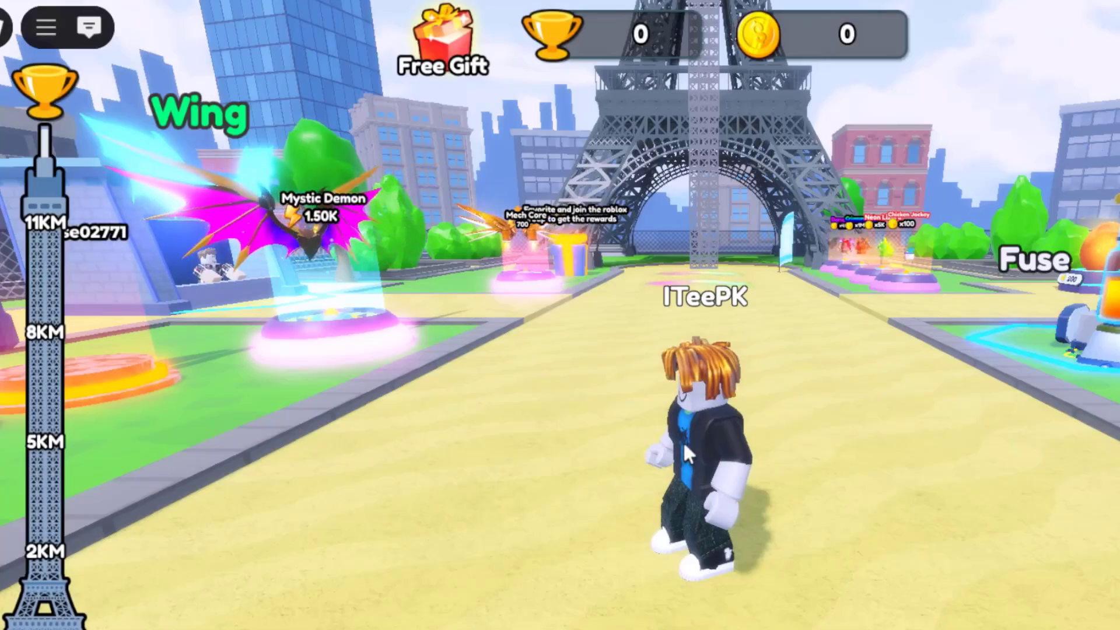
key("Left")
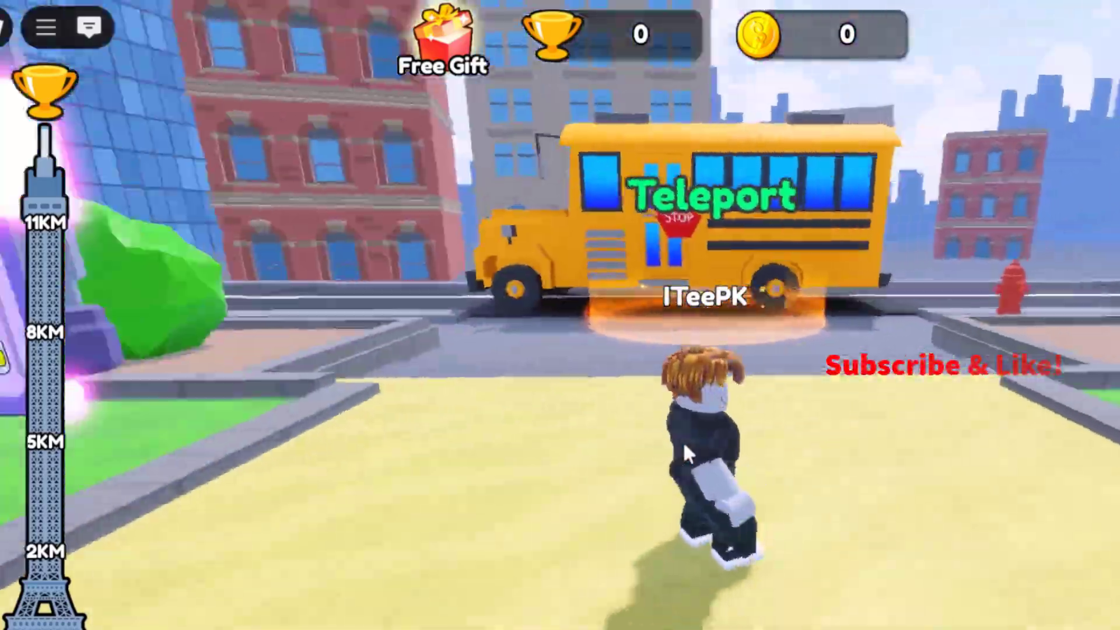
key("w")
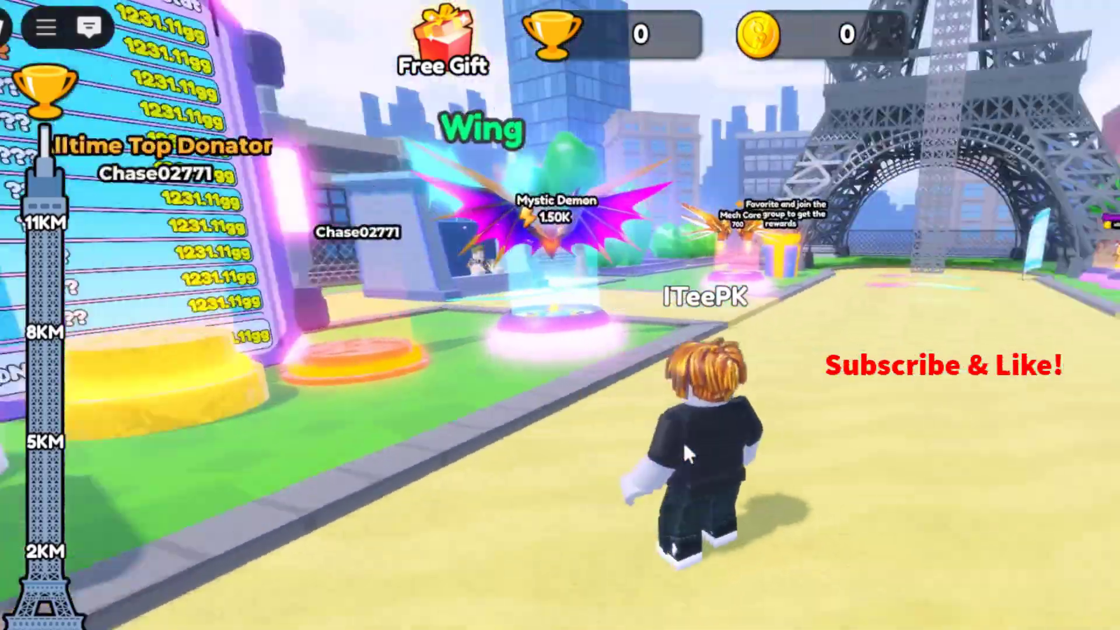
key("Right")
key("space")
key("Left")
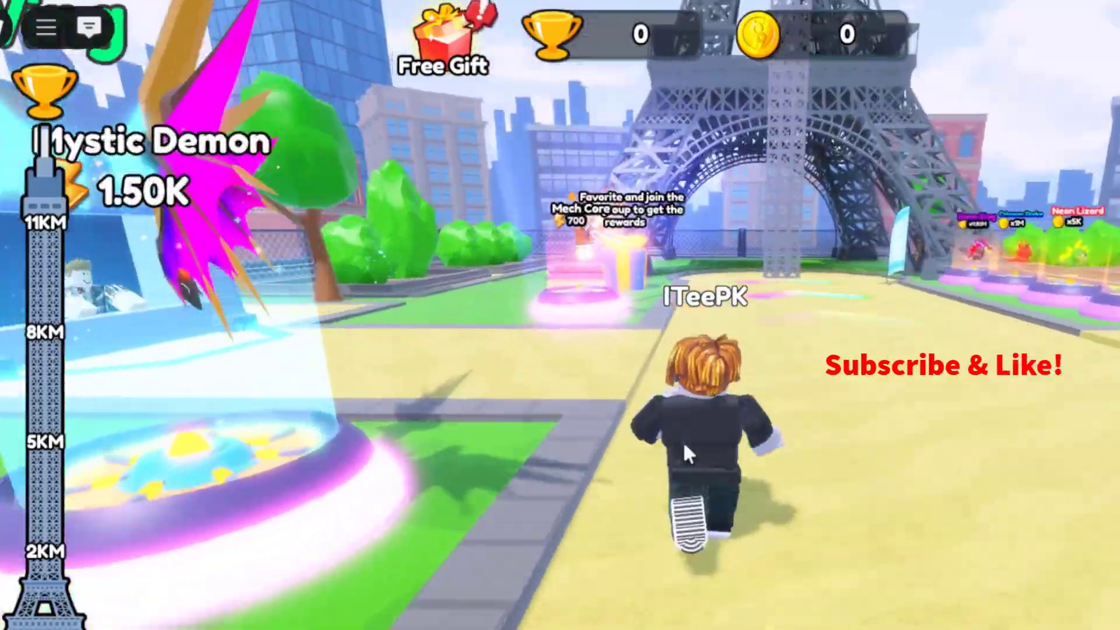
key("Right")
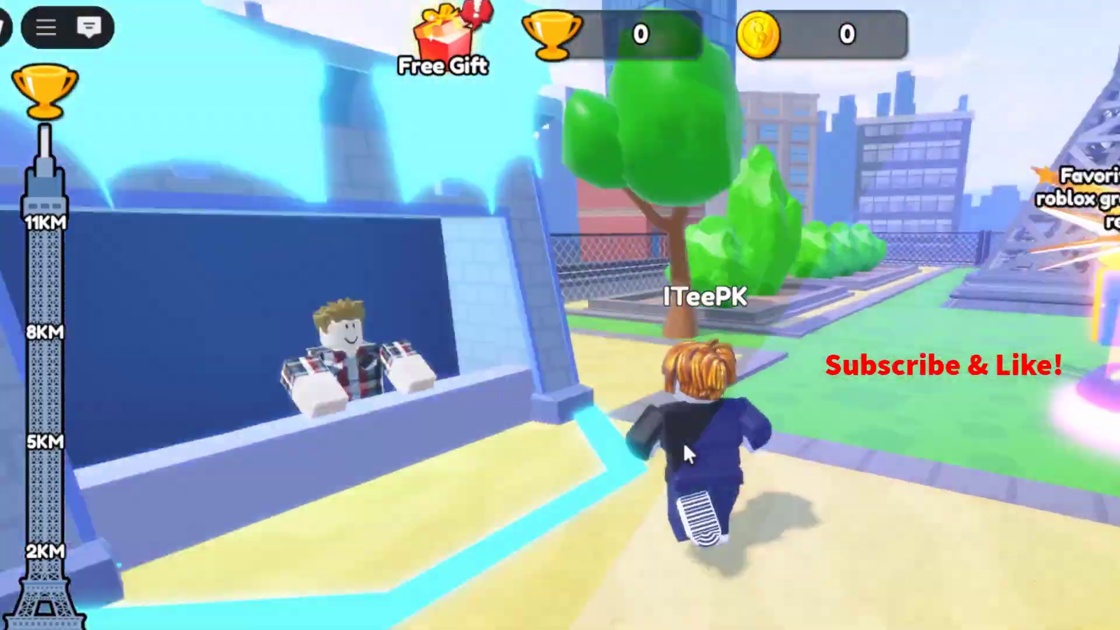
key("Left")
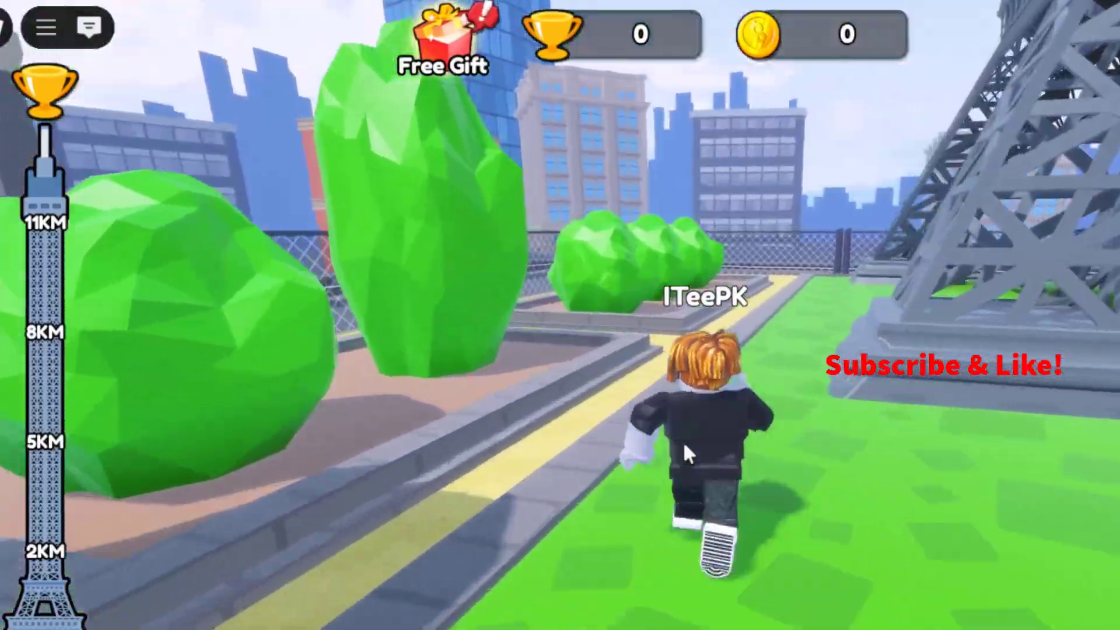
key("Right")
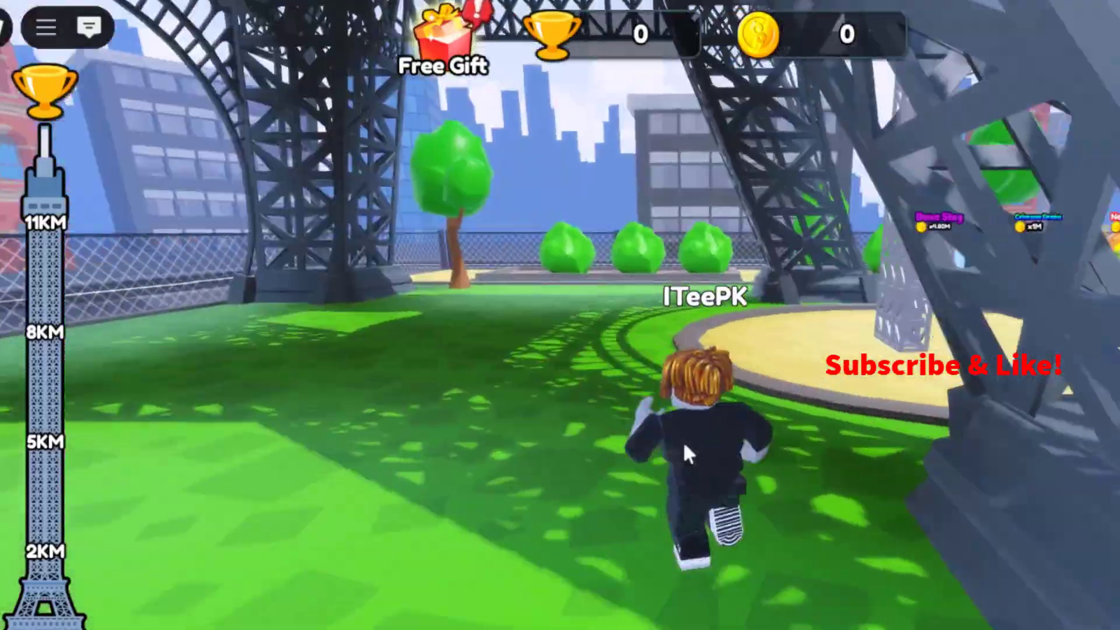
key("space")
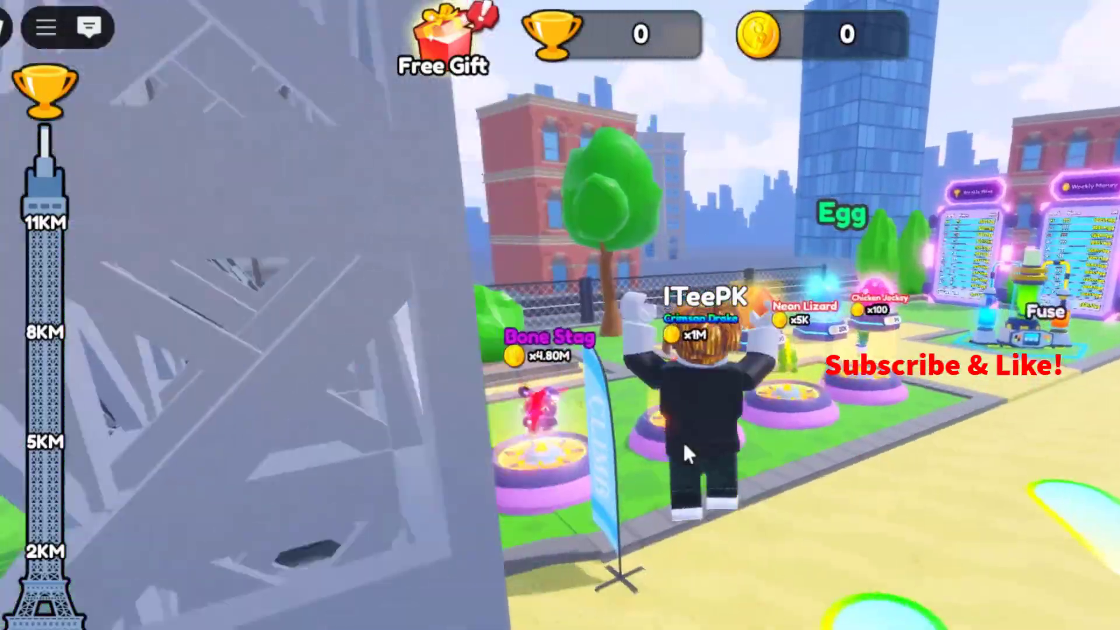